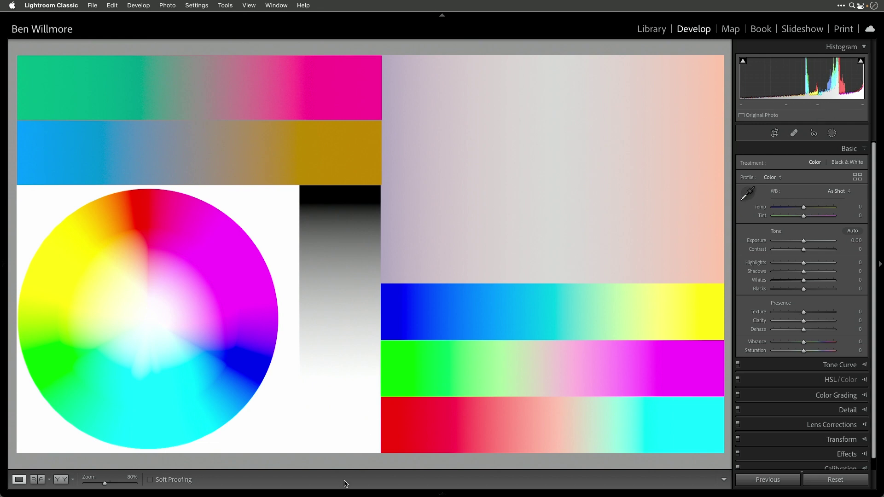
Open the photo of the hand holding a WhiBal card and neutralise its white balance by sampling the card.
mouse_move(448, 494)
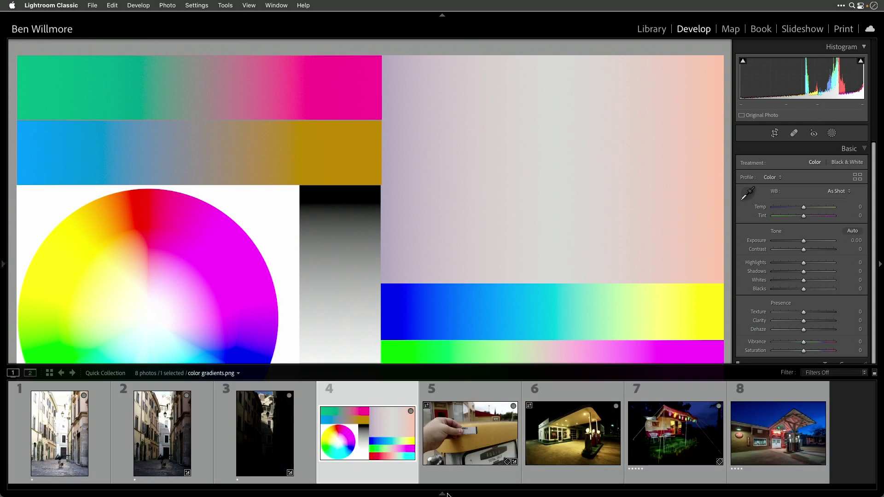
left_click(472, 439)
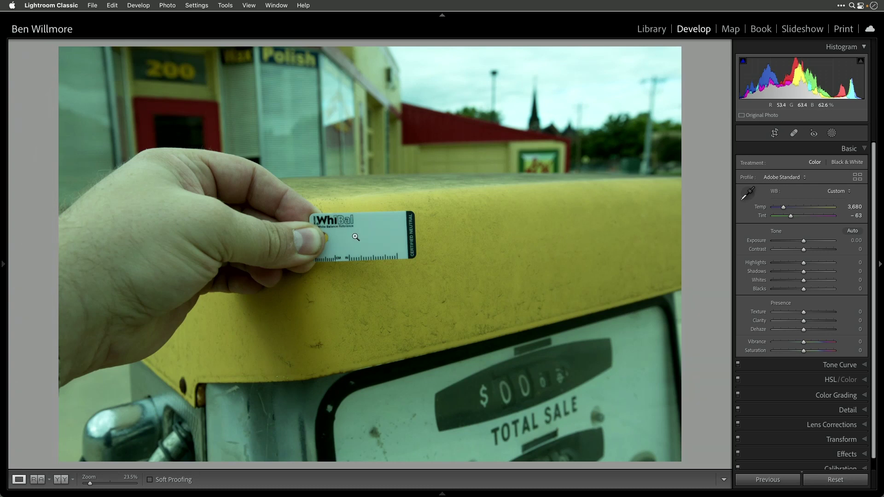
left_click(748, 194)
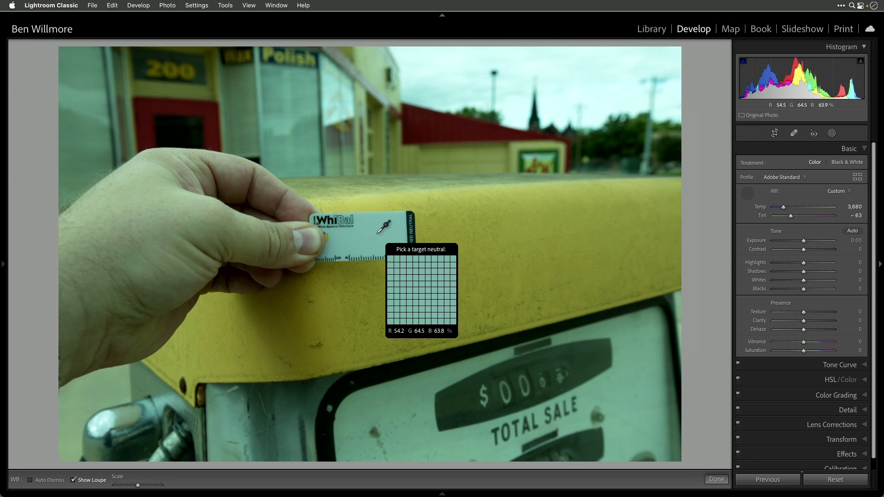
left_click(378, 233)
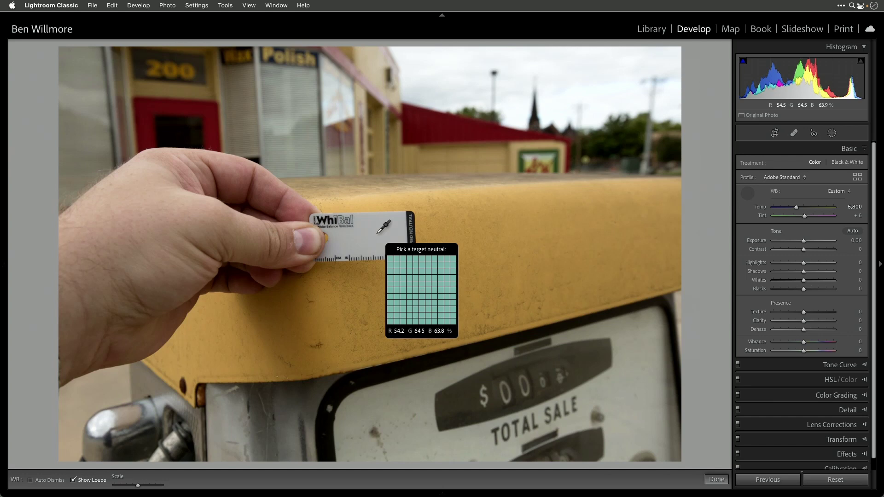
left_click(378, 233)
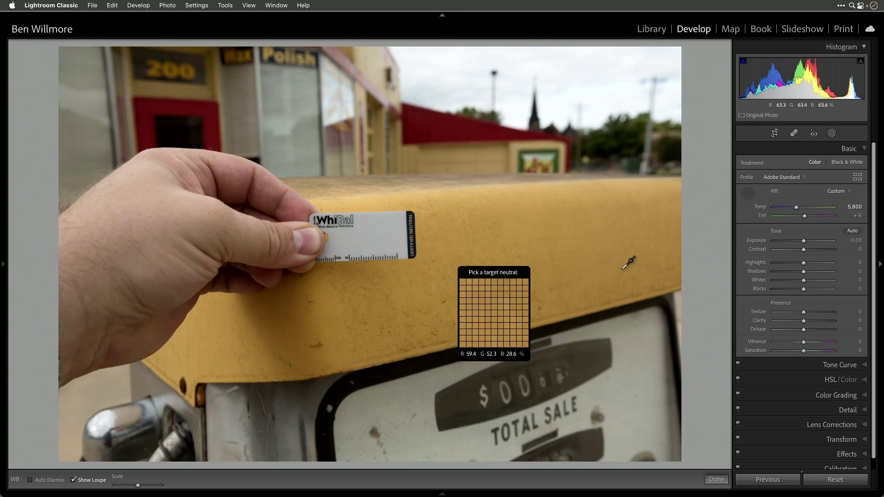
key("Escape")
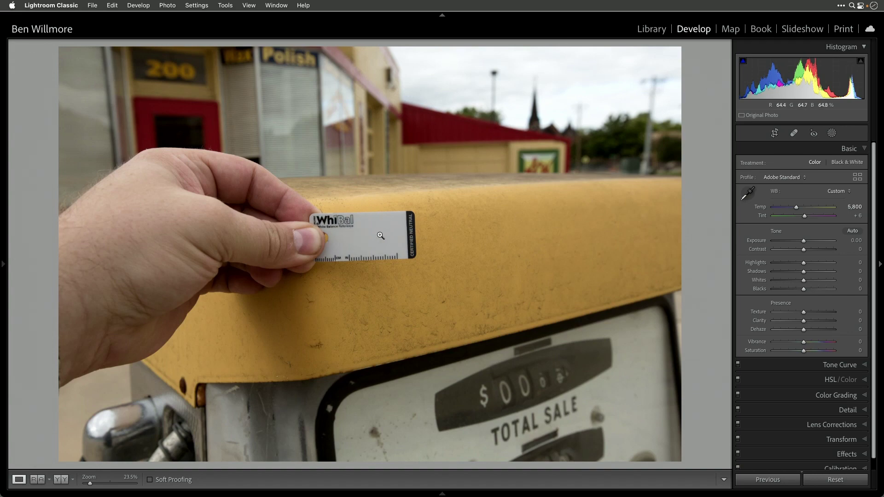
Open the night gas station photo and compare white balance samples from the canopy underside and side wall, ending with the wall.
mouse_move(439, 494)
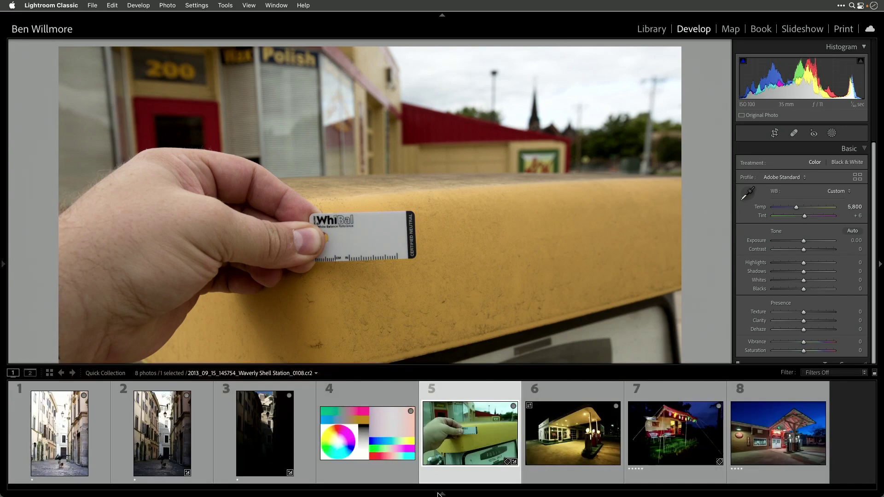
left_click(550, 436)
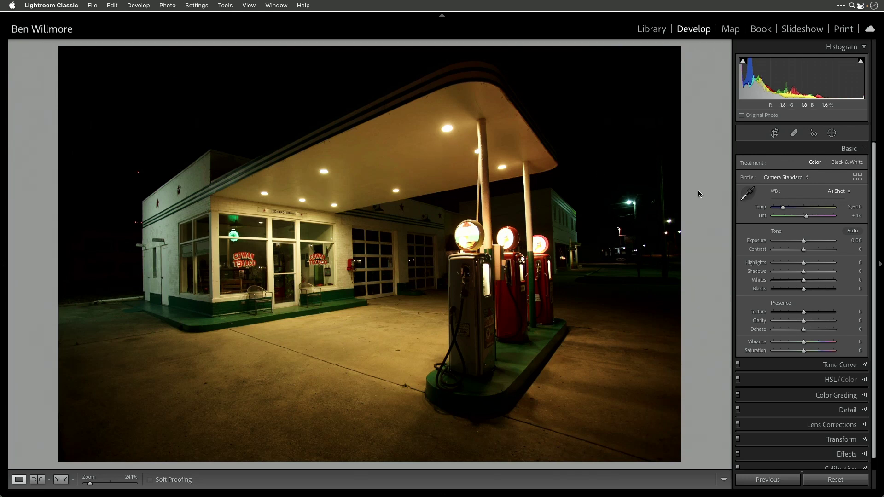
left_click(747, 193)
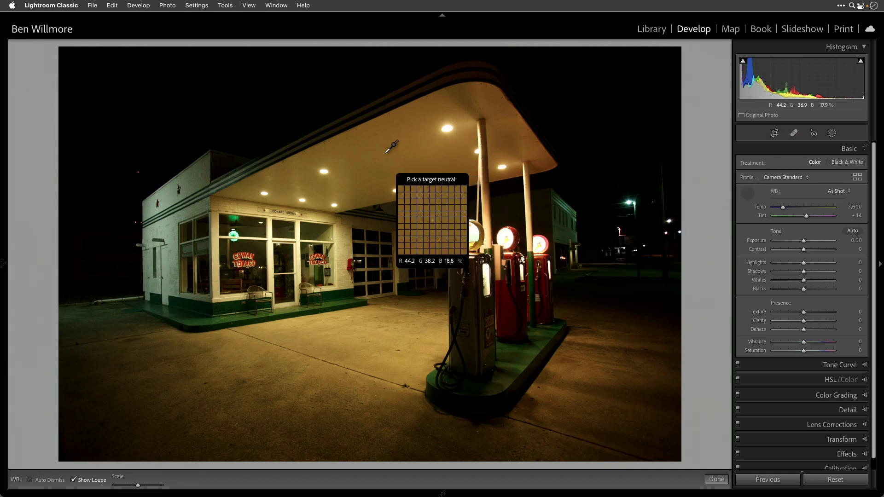
left_click(440, 139)
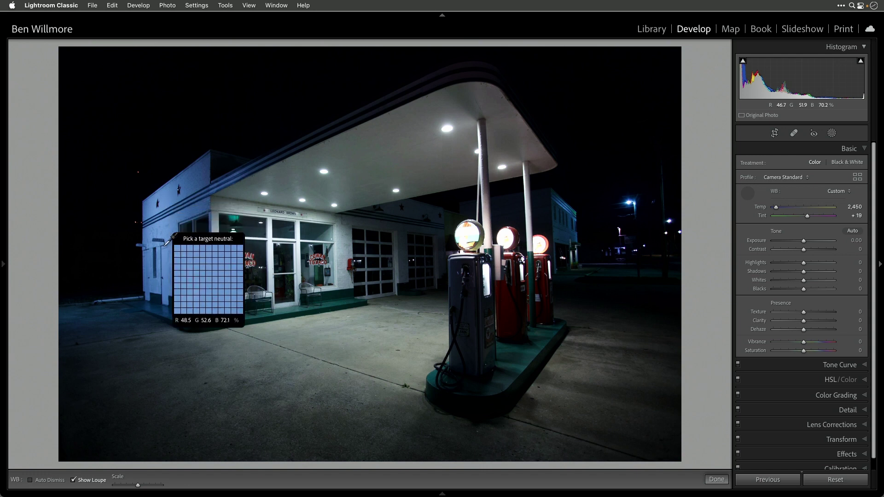
left_click(165, 197)
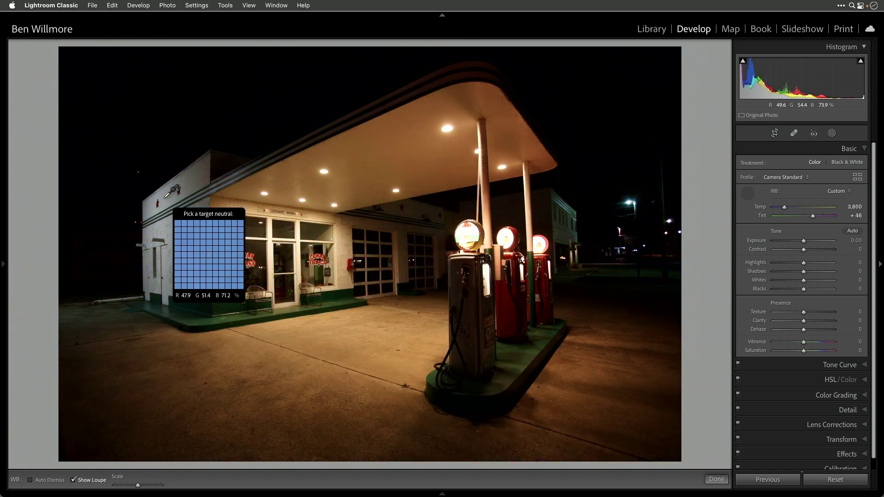
left_click(438, 153)
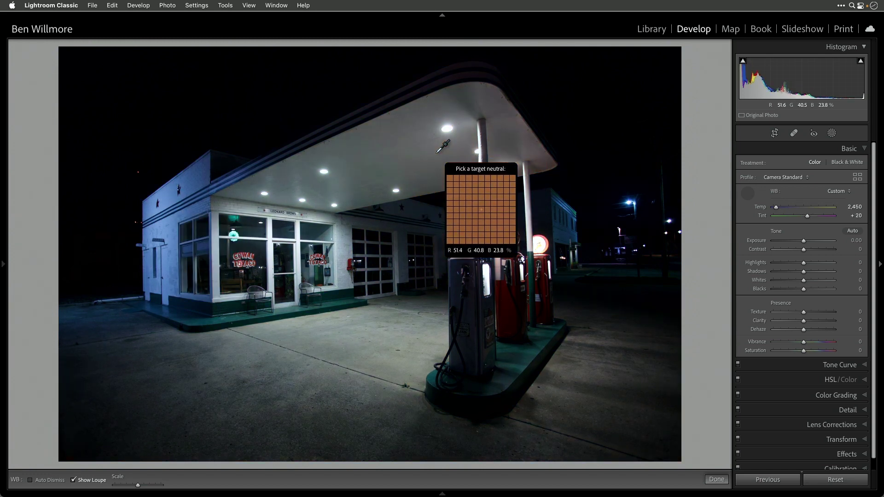
left_click(191, 180)
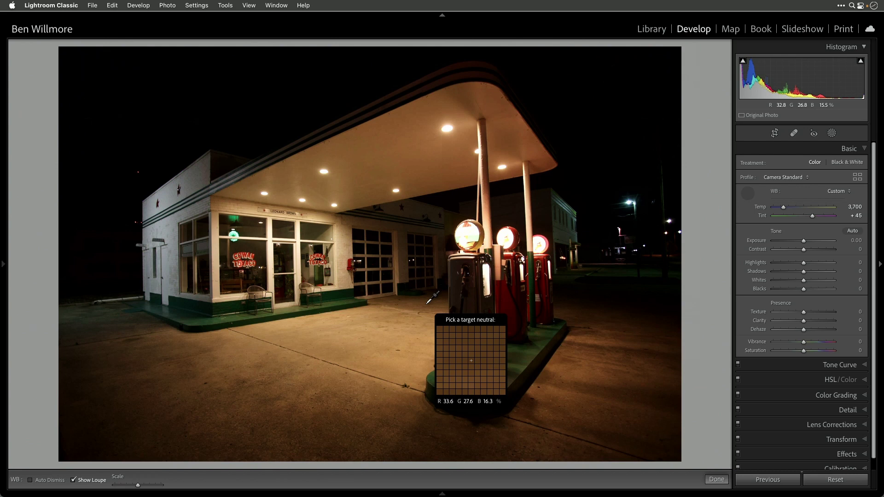
Create a brush mask with size 28 and feather 100, and paint it over the canopy, pumps, pavement and background, leaving the side wall unpainted.
left_click(832, 133)
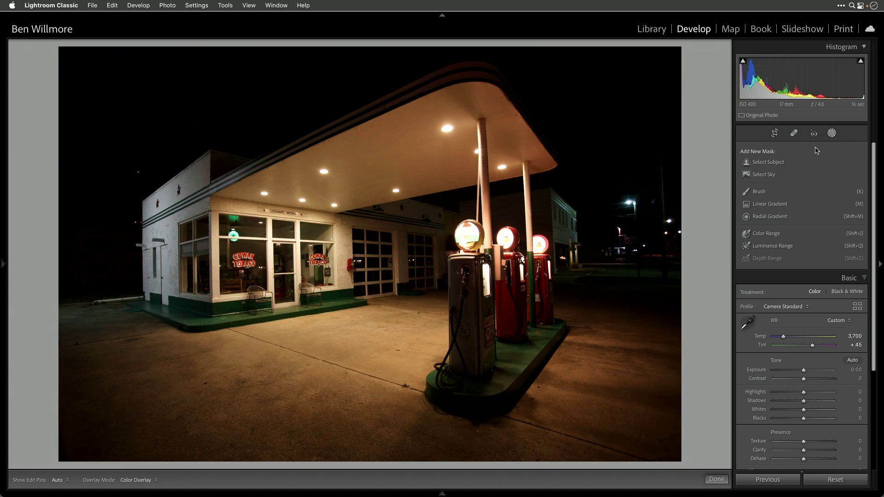
left_click(759, 192)
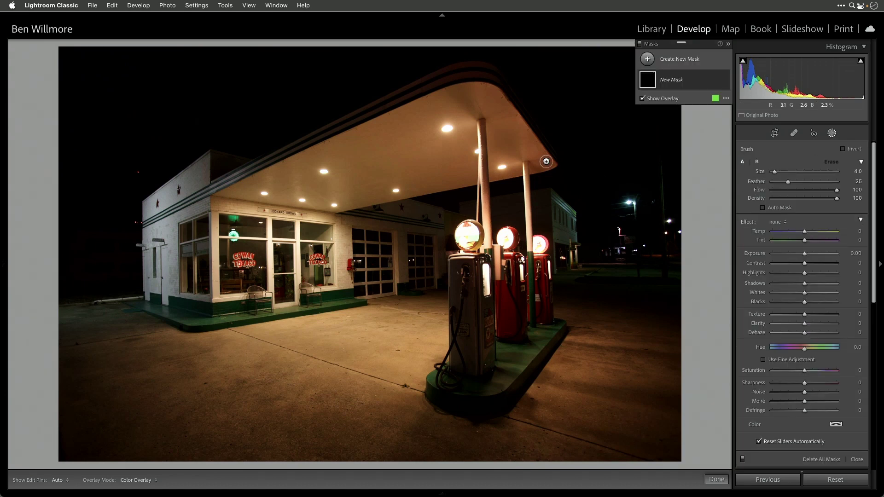
left_click_drag(789, 183, 838, 182)
scroll(580, 193, "up", 5)
scroll(578, 193, "up", 1)
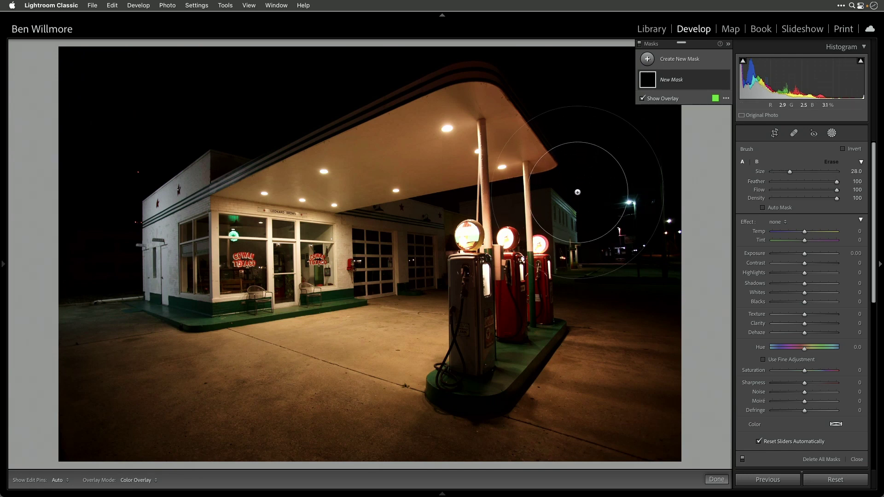
mouse_move(585, 100)
left_mouse_down()
mouse_move(520, 102)
mouse_move(576, 136)
mouse_move(611, 316)
mouse_move(591, 394)
mouse_move(493, 481)
mouse_move(465, 263)
mouse_move(389, 138)
mouse_move(257, 111)
mouse_move(286, 126)
mouse_move(400, 276)
mouse_move(253, 405)
mouse_move(350, 428)
mouse_move(437, 395)
mouse_move(589, 419)
mouse_move(659, 360)
mouse_move(630, 78)
mouse_move(415, 69)
mouse_move(419, 395)
mouse_move(249, 277)
mouse_move(237, 239)
mouse_move(343, 278)
mouse_move(258, 240)
mouse_move(203, 249)
mouse_move(239, 258)
left_mouse_up()
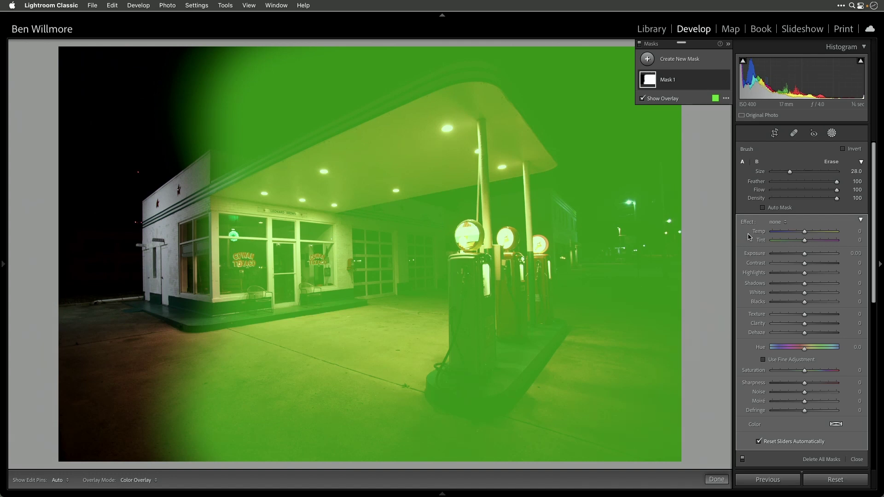
Cool the painted canopy mask by setting its Temp to -65 and Tint to -35.
mouse_move(805, 234)
left_mouse_down()
mouse_move(813, 233)
mouse_move(806, 233)
left_mouse_up()
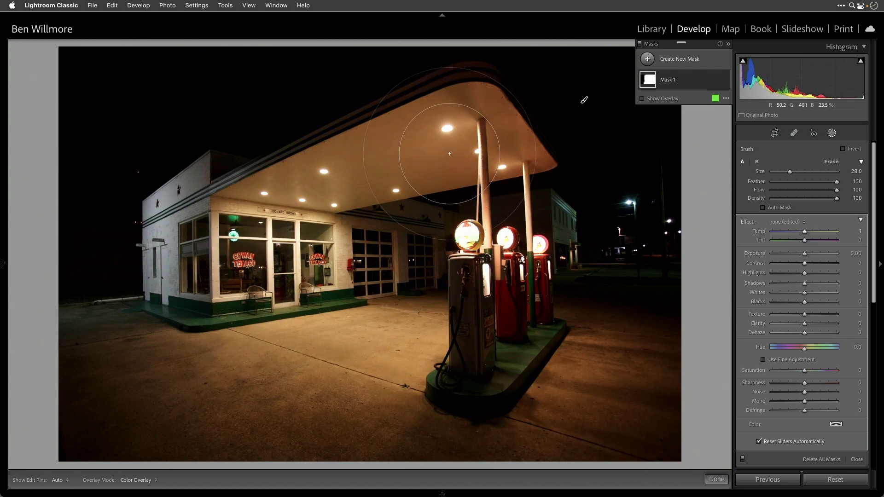
left_click_drag(806, 234, 790, 233)
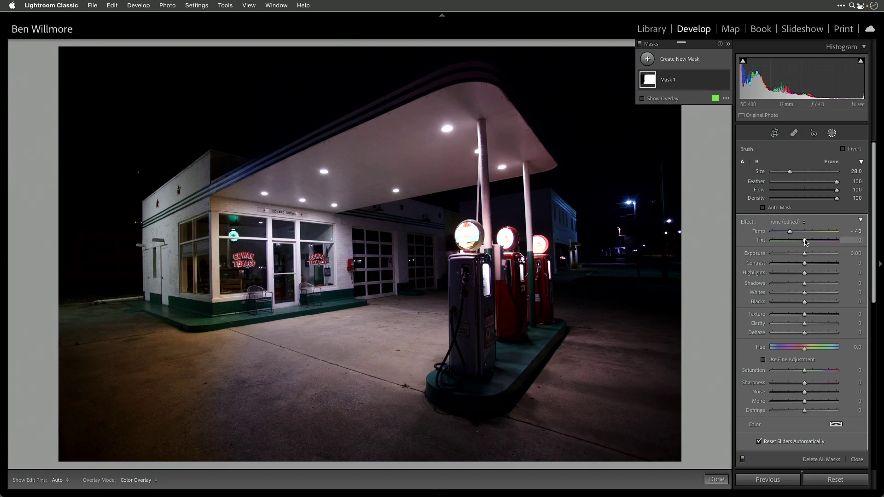
left_click_drag(805, 241, 784, 234)
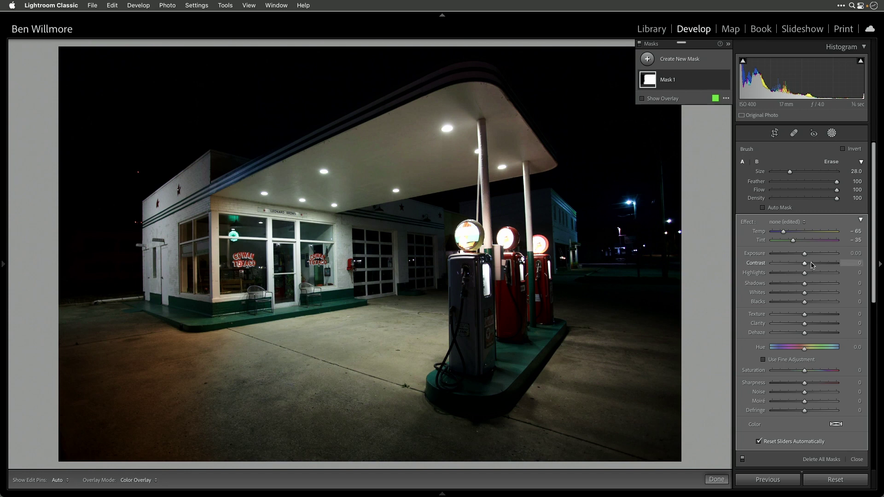
Fine-tune the canopy mask's Temp to -83 while checking the canopy underside's RGB balance.
left_click(847, 233)
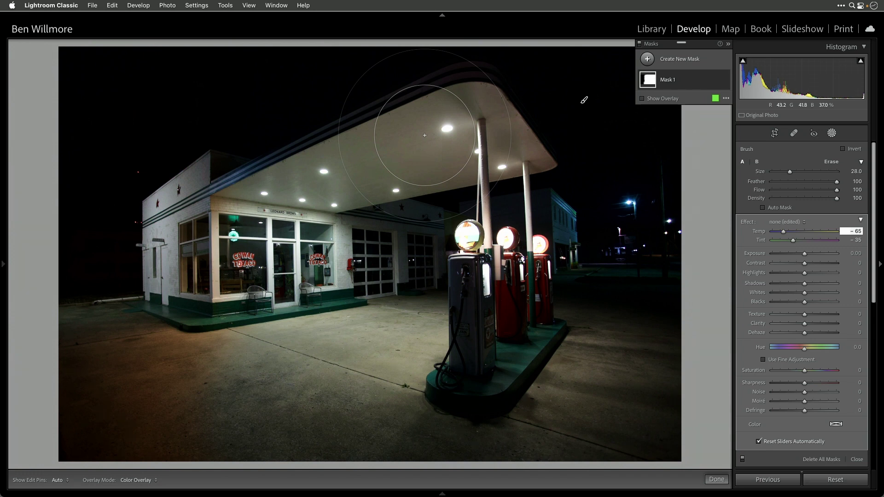
key("minus")
key("minus")
key("minus")
key("minus")
key("minus")
key("minus")
key("minus")
key("minus")
key("minus")
key("minus")
key("minus")
key("minus")
key("minus")
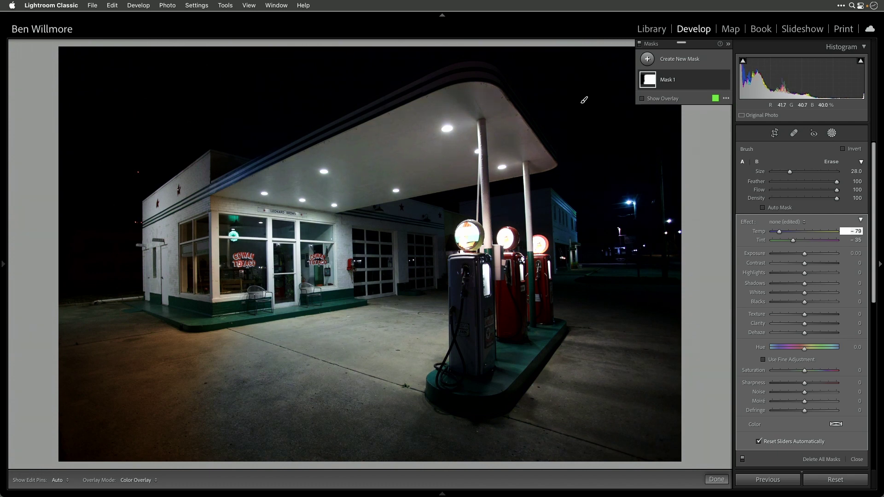
key("minus")
key("minus")
key("Down")
key("Down")
Set the canopy mask's Tint to -34.
left_click(857, 241)
left_click(858, 241)
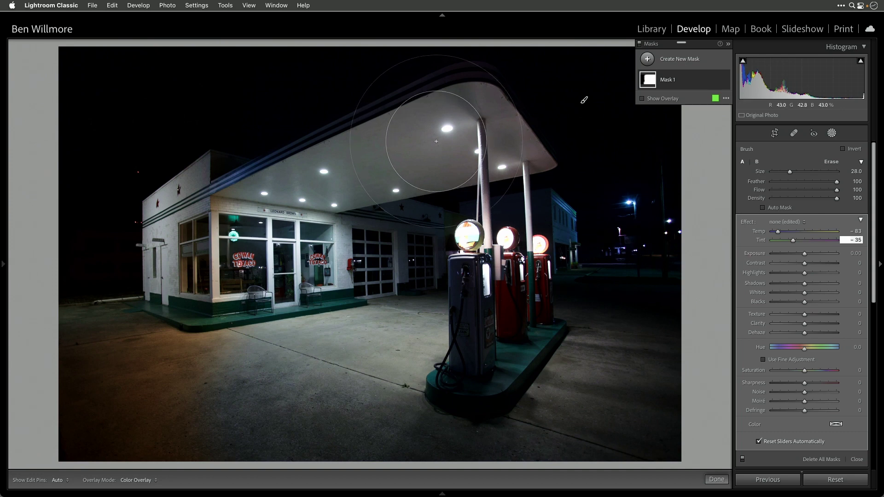
key("Up")
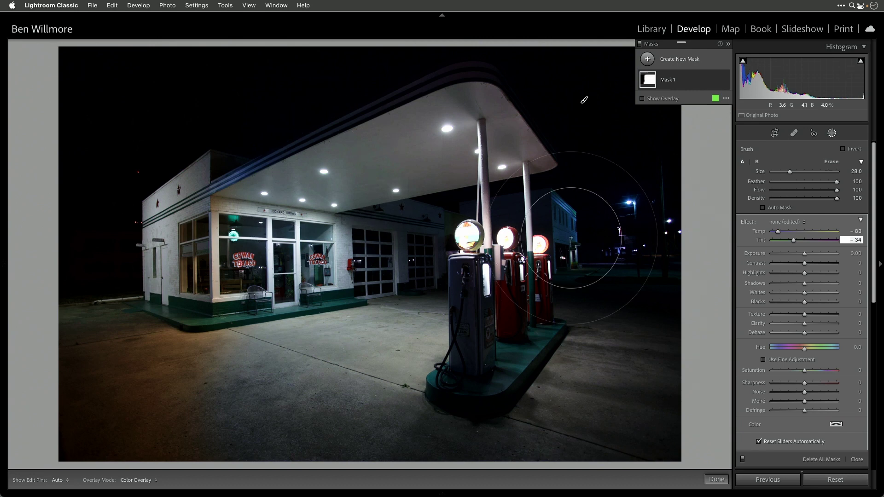
key("Return")
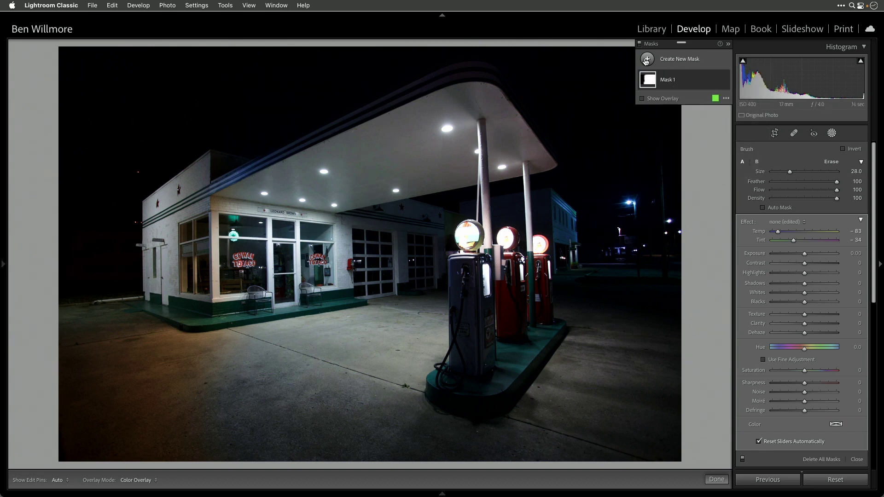
Add a second brush mask at size 17, painting diagonally across the canopy's inner end, front windows and pavement edge.
left_click(646, 60)
left_click(690, 108)
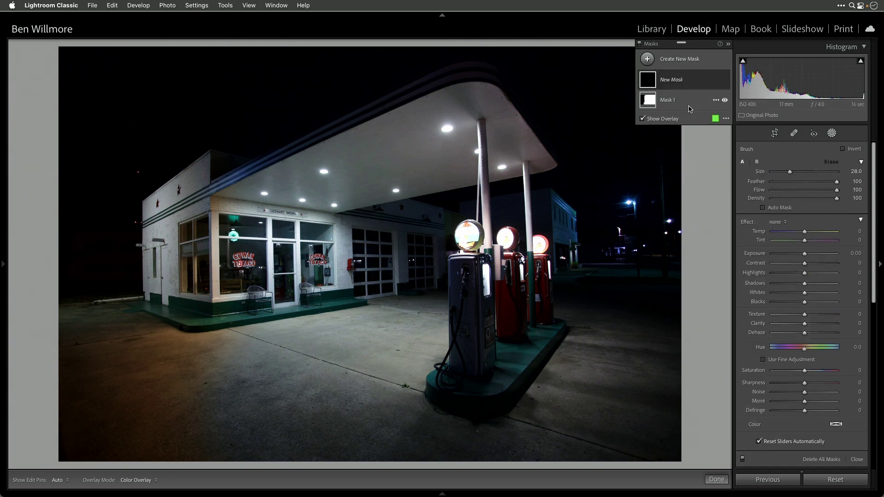
scroll(276, 109, "down", 5)
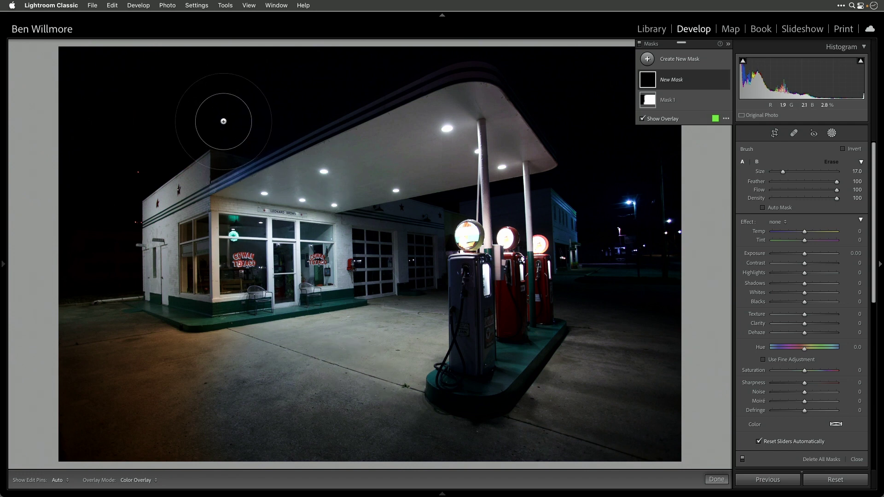
left_click_drag(217, 92, 299, 161)
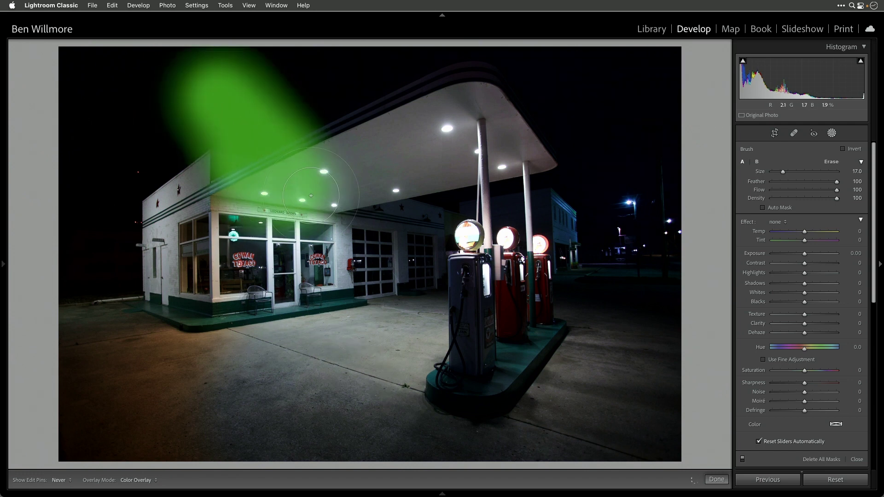
mouse_move(311, 196)
left_mouse_down()
mouse_move(358, 223)
mouse_move(365, 218)
mouse_move(285, 160)
mouse_move(369, 249)
mouse_move(268, 190)
mouse_move(348, 287)
mouse_move(308, 280)
mouse_move(331, 311)
left_mouse_up()
left_click_drag(287, 291, 281, 295)
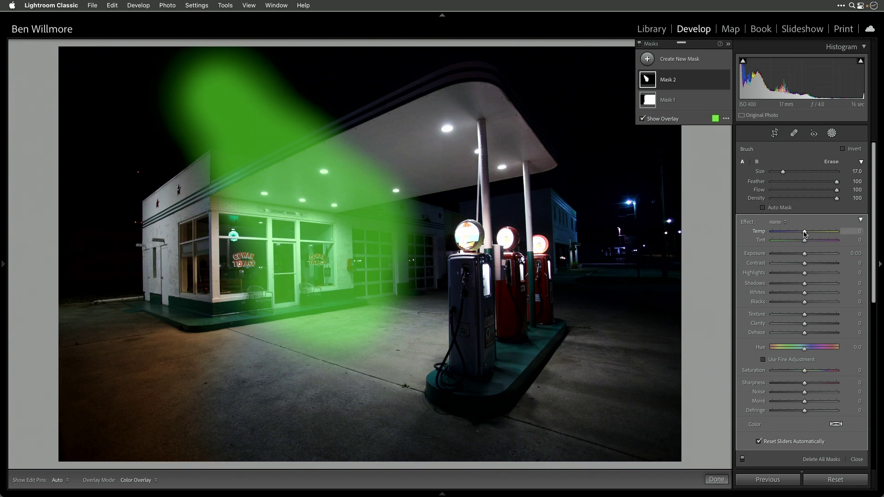
Set Mask 2's Temp to 9 to balance the inner end of the canopy.
left_click_drag(805, 233, 807, 234)
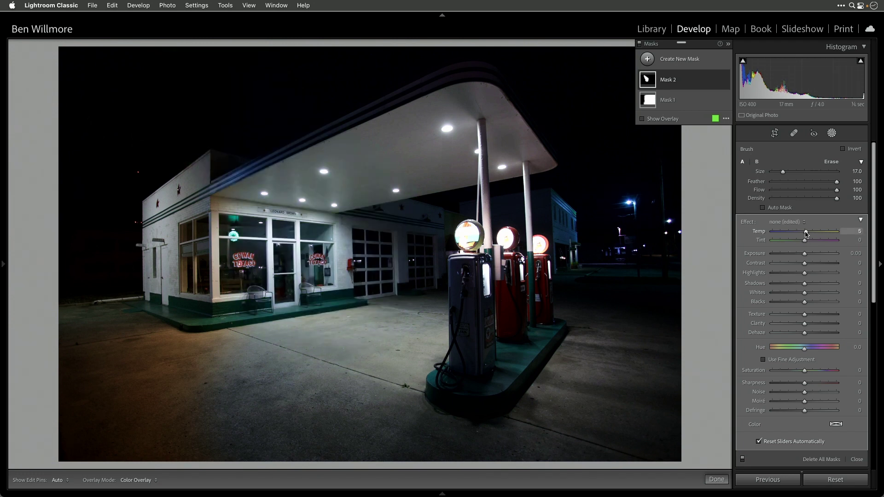
left_click(842, 232)
left_click_drag(842, 233, 853, 232)
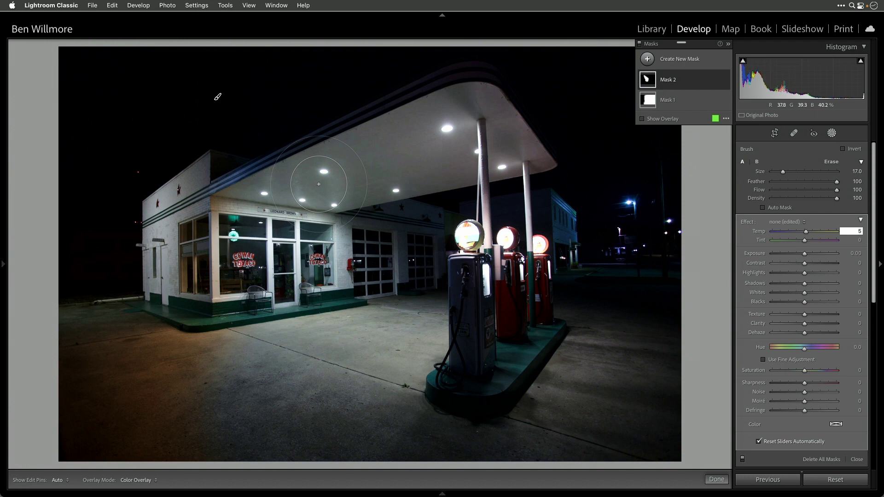
type("6")
key("Up")
key("Up")
key("Tab")
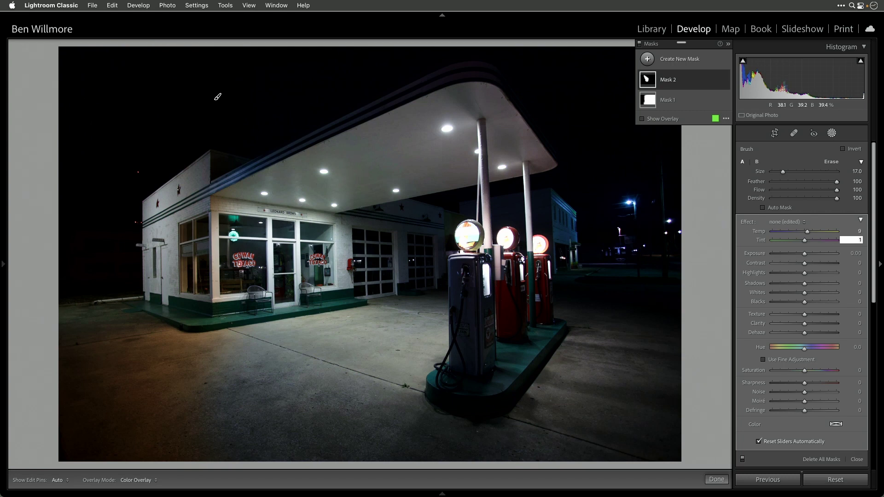
Adjust Mask 2's Tint in both directions, settling on -2.
type("2")
key("Up")
key("Up")
key("Up")
key("Up")
key("Up")
key("Up")
key("Down")
key("Down")
key("Down")
key("Down")
key("Down")
key("Down")
key("Down")
key("Down")
key("Down")
Switch the histogram's color readout to Lab color values.
right_click(793, 74)
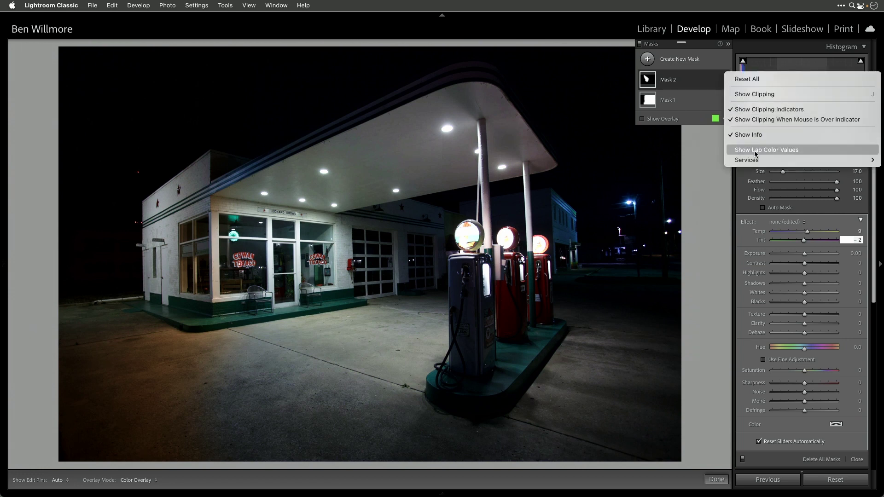
left_click(792, 153)
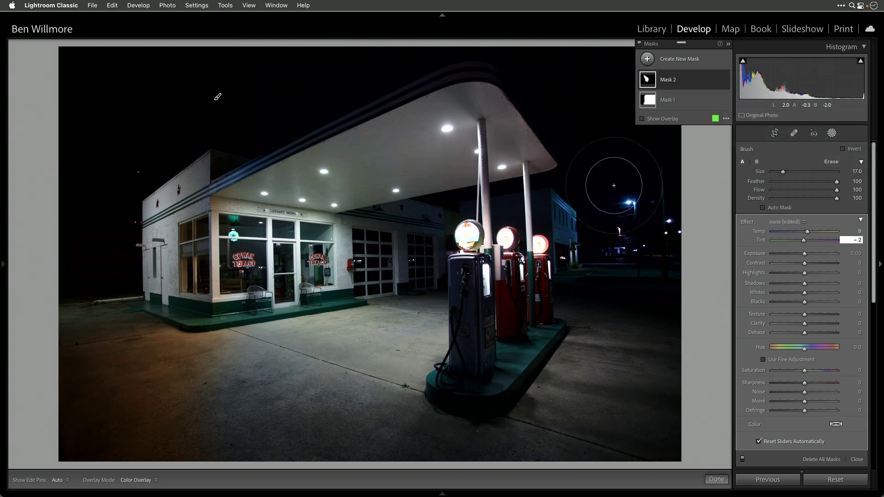
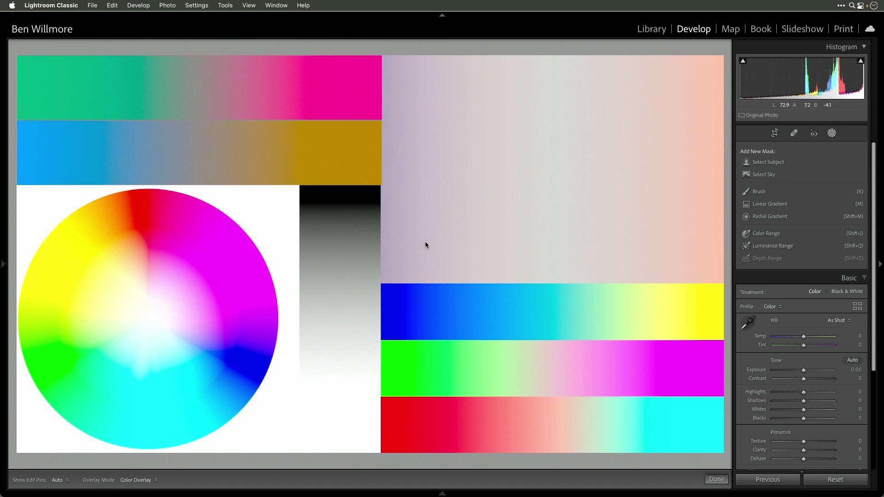
Leave masking on the color gradients image and open Mask 2 on the Texaco gas station photo for editing.
left_click(832, 133)
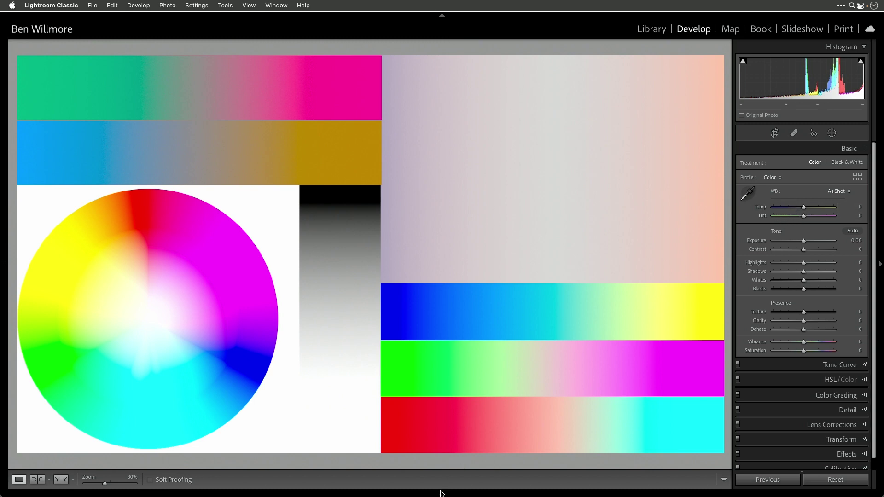
mouse_move(443, 492)
left_click(571, 435)
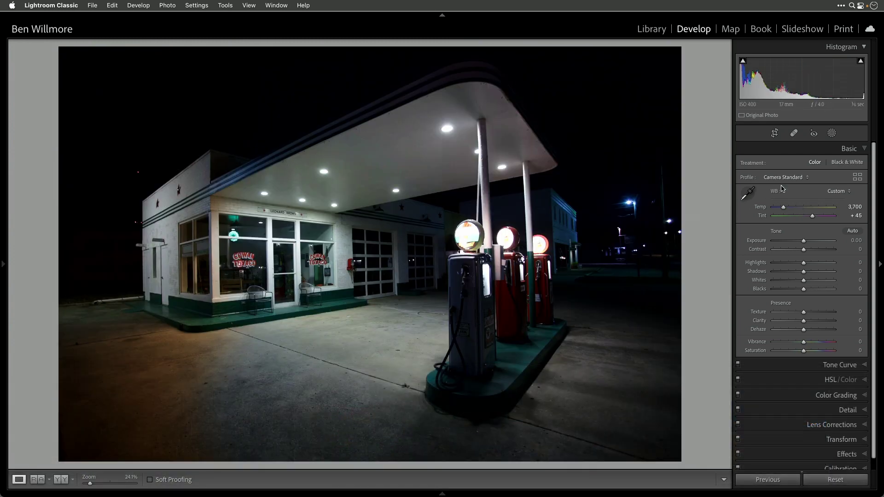
left_click(831, 134)
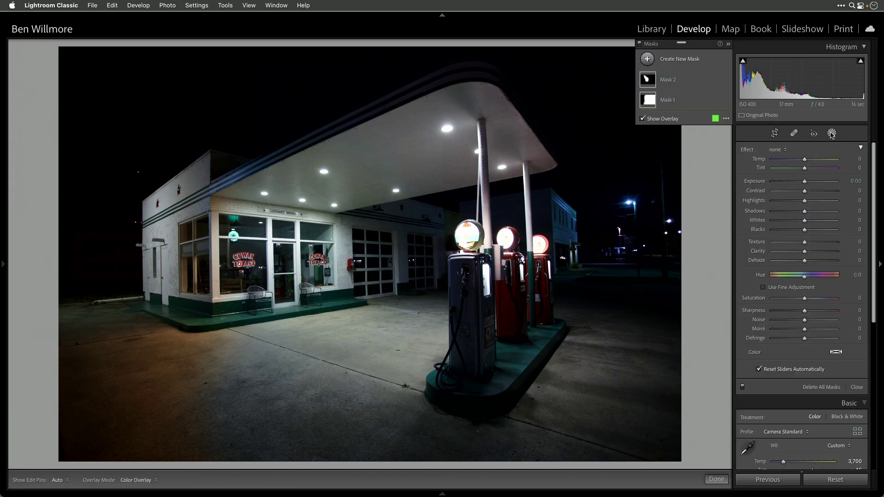
left_click(648, 80)
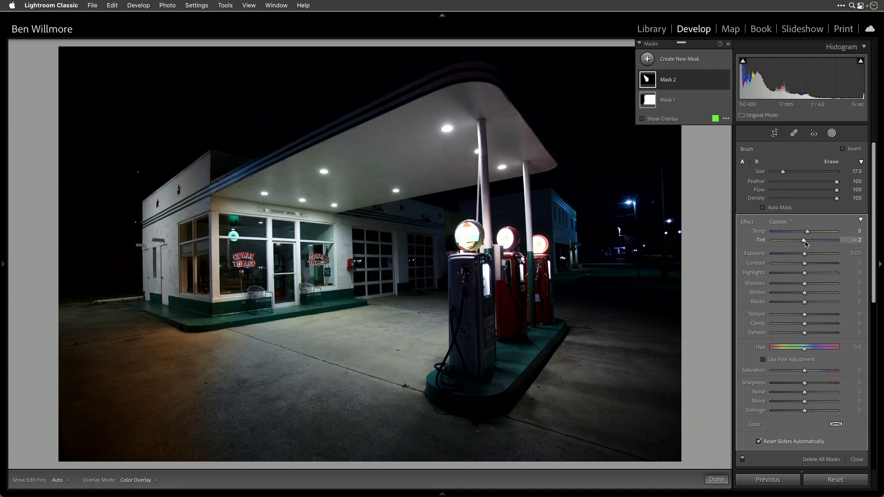
Raise Mask 2's Tint to 11 to neutralize the green cast under the canopy.
left_click(858, 231)
key("Tab")
key("shift+Tab")
key("Tab")
key("Tab")
key("shift+Tab")
key("shift+Tab")
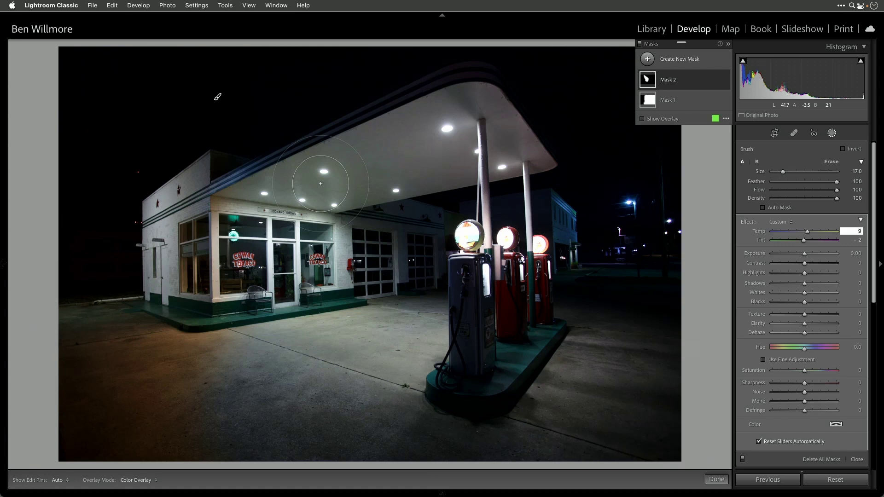
key("Tab")
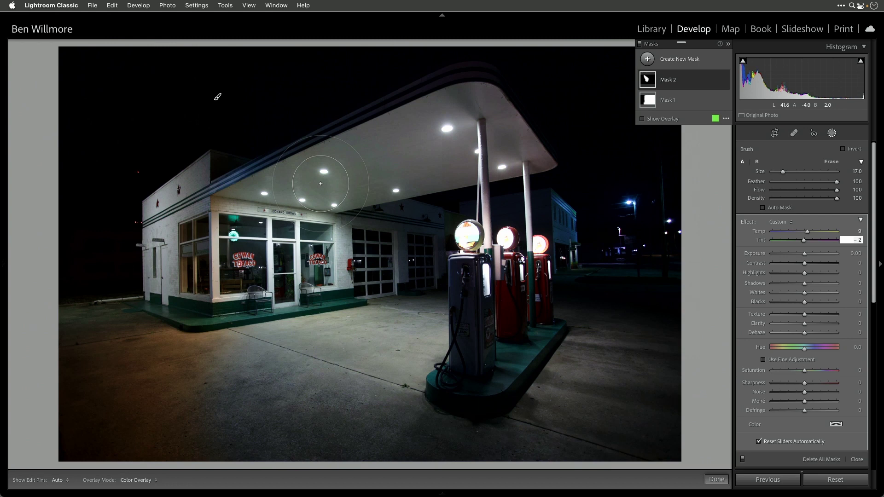
key("Up")
key("Up")
key("Up")
key("Up")
key("Up")
key("Up")
key("Up")
key("Up")
key("Up")
key("Up")
key("Up")
key("Up")
Set Mask 2's Temp to 18 to remove the blue cast under the canopy.
key("shift+Tab")
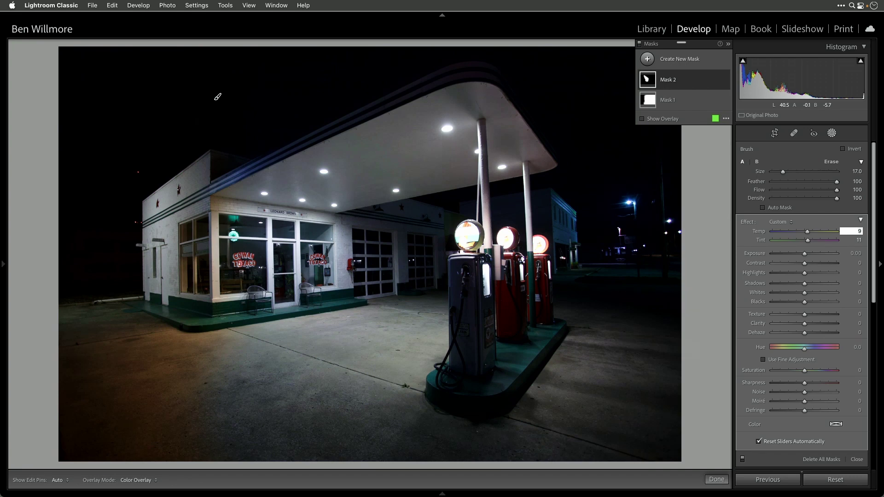
key("Up")
key("Up")
key("Up")
key("Up")
key("Up")
key("Up")
key("Up")
key("Up")
key("Up")
key("Up")
key("Down")
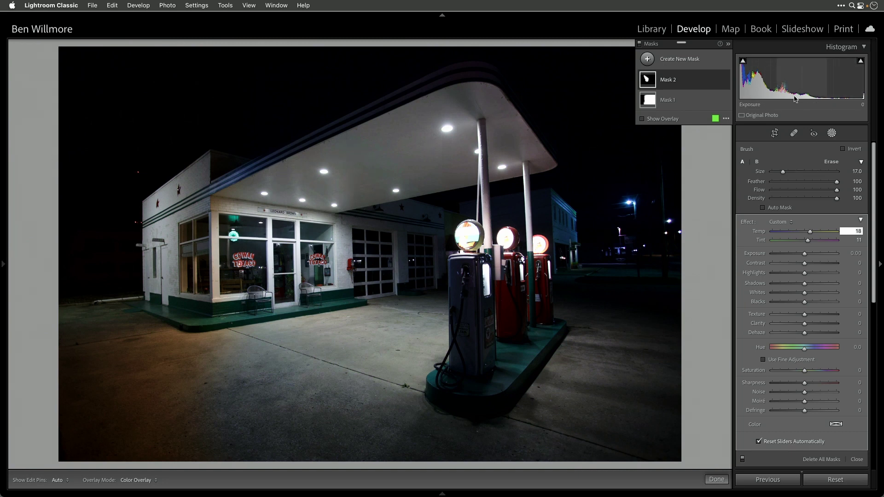
Turn off Lab color values in the histogram readout.
right_click(797, 82)
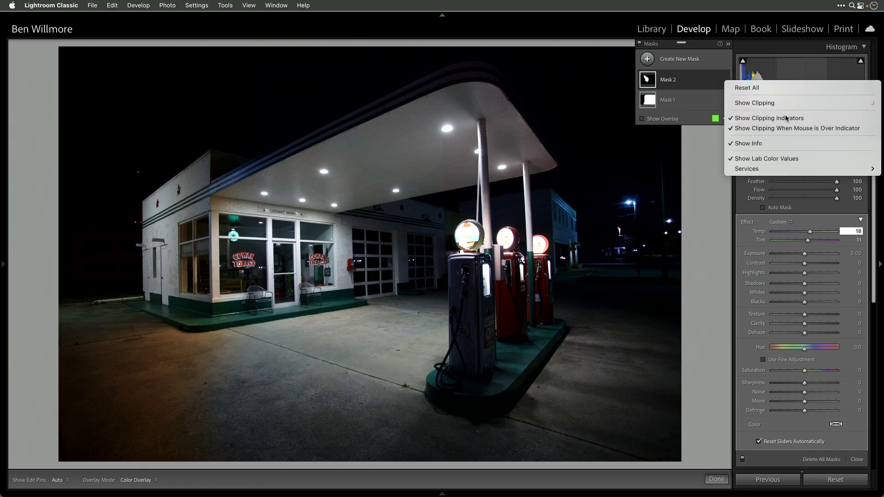
left_click(748, 158)
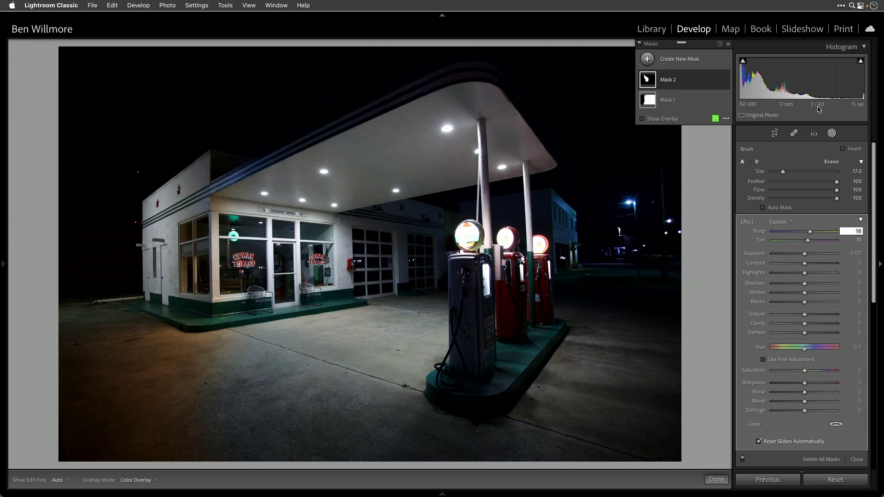
Open the brightest street photo, 2016_09_Rome Italy_0669, from the Library grid in the Develop module.
key("g")
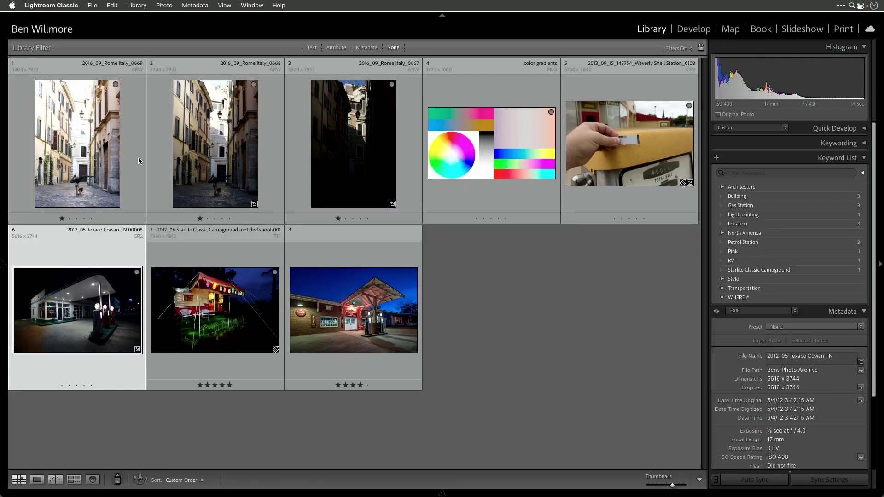
double_click(94, 133)
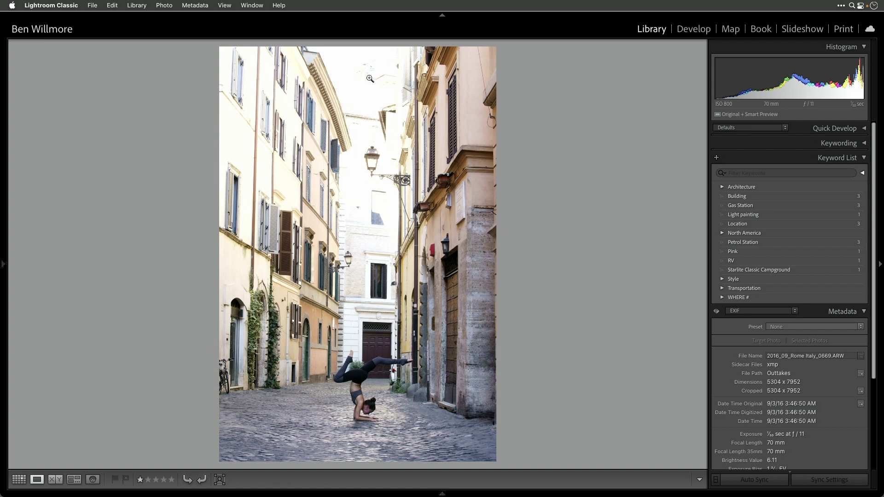
left_click(696, 29)
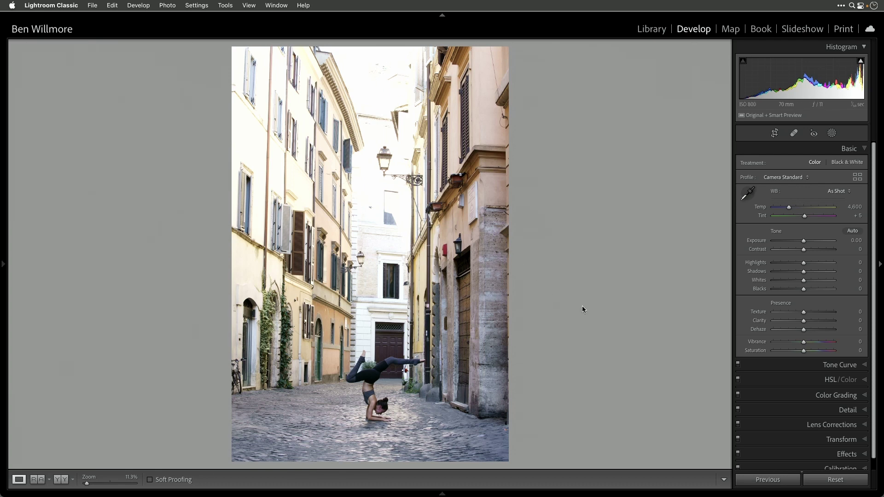
Try to color the blown-out sky with Highlights -100, Exposure -5.00, Temp 50,000 and Tint +150.
left_click_drag(803, 262, 772, 264)
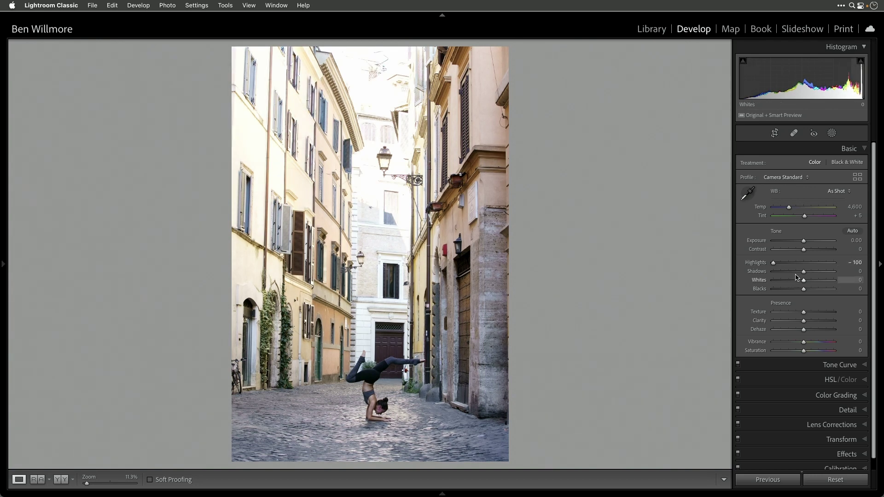
left_click_drag(803, 242, 801, 241)
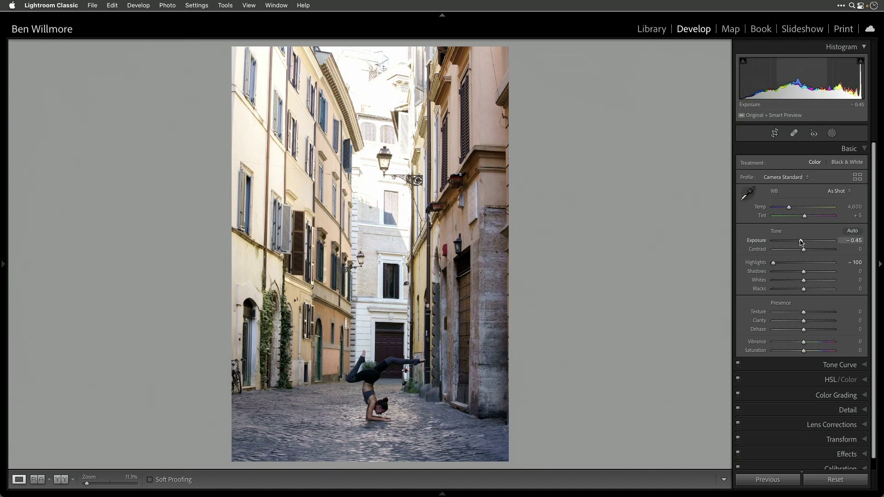
left_click_drag(800, 243, 763, 239)
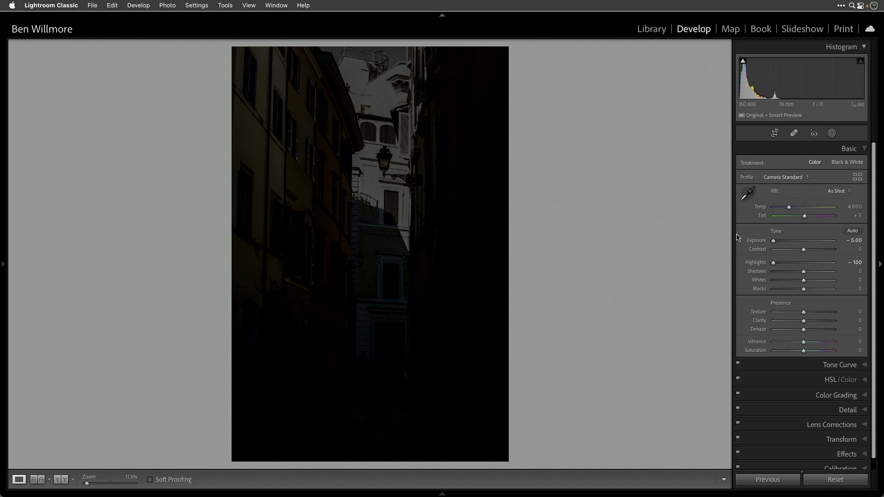
left_click_drag(789, 209, 857, 208)
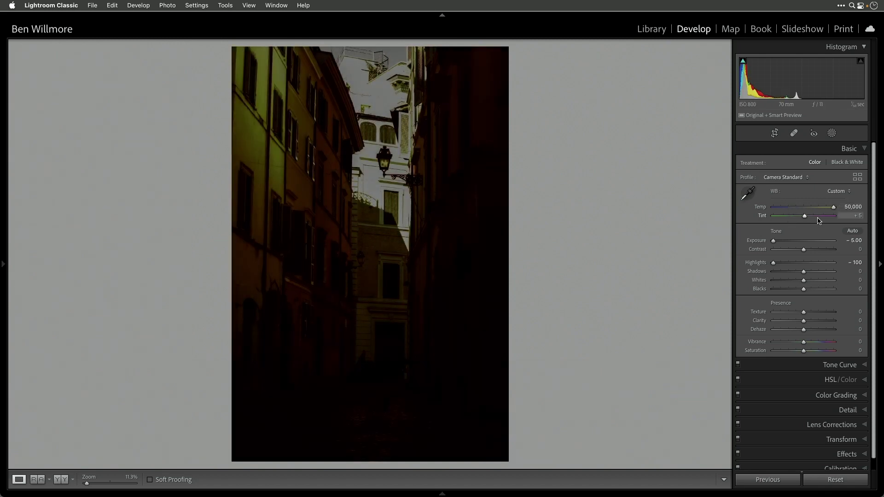
left_click_drag(805, 217, 868, 220)
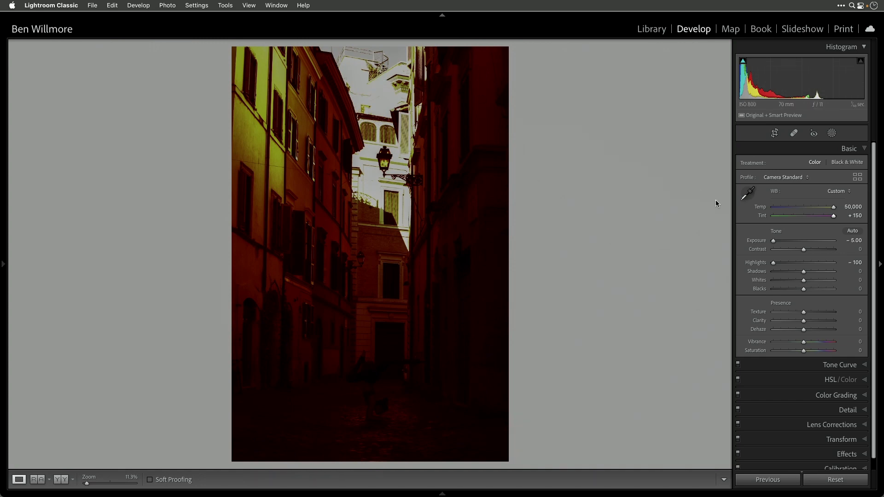
Reset Highlights, Exposure, Tint and Temp to their default values.
double_click(773, 263)
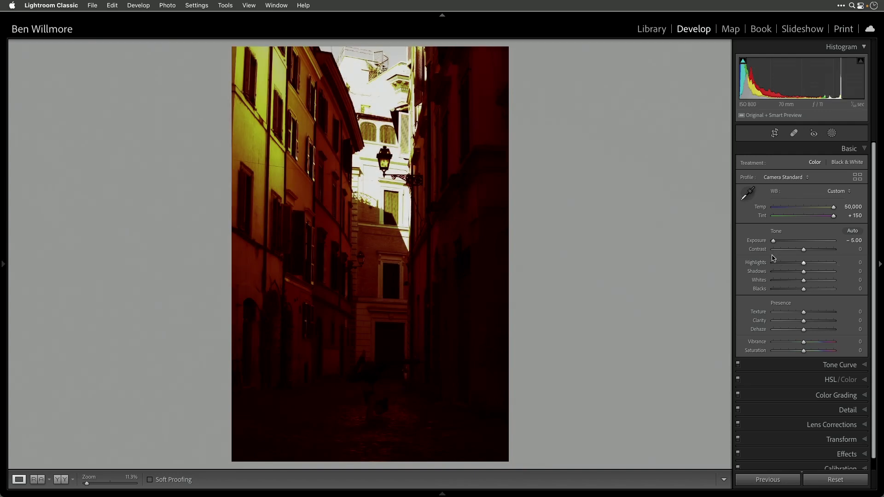
double_click(775, 240)
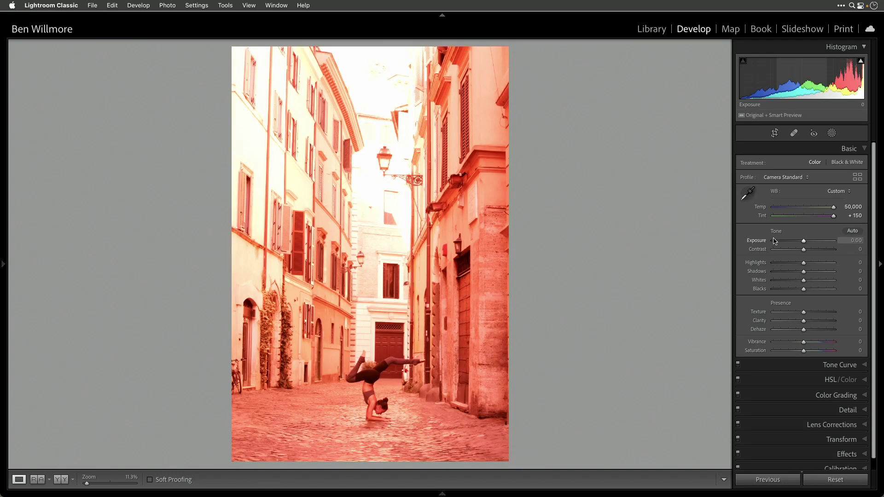
double_click(834, 216)
double_click(833, 208)
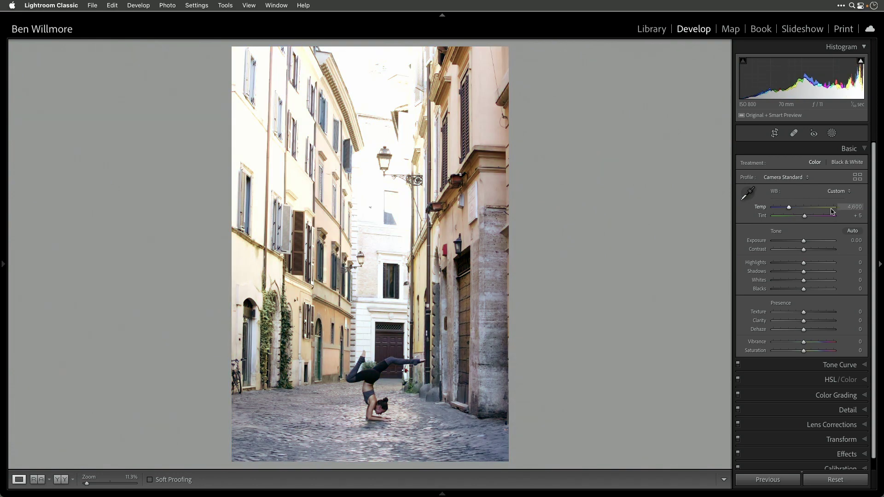
Try darkening the highlights and tinting them yellow with Color Grading, and disable the Color Grading adjustments.
left_click(837, 397)
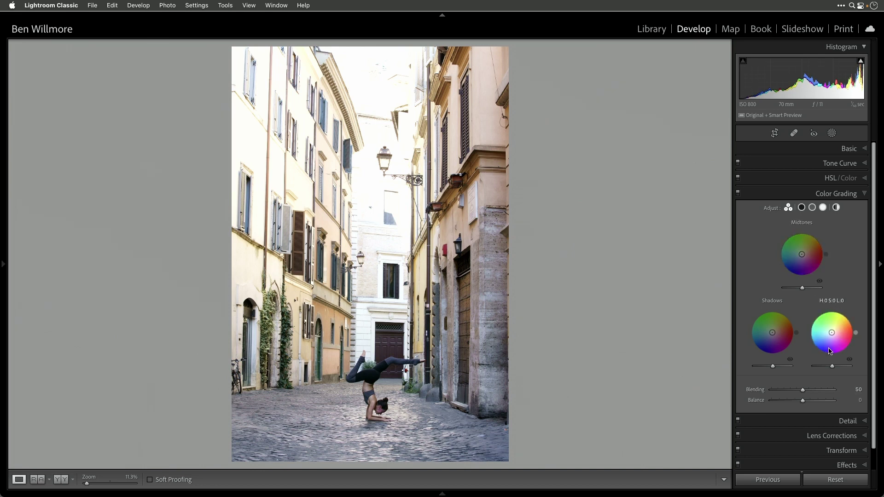
left_click_drag(831, 366, 821, 367)
mouse_move(831, 332)
left_mouse_down()
mouse_move(844, 314)
mouse_move(839, 322)
left_mouse_up()
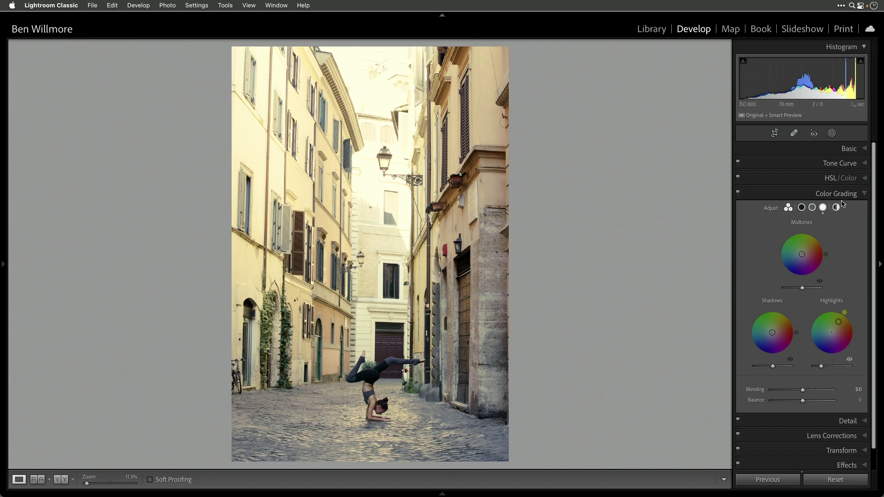
left_click(738, 194)
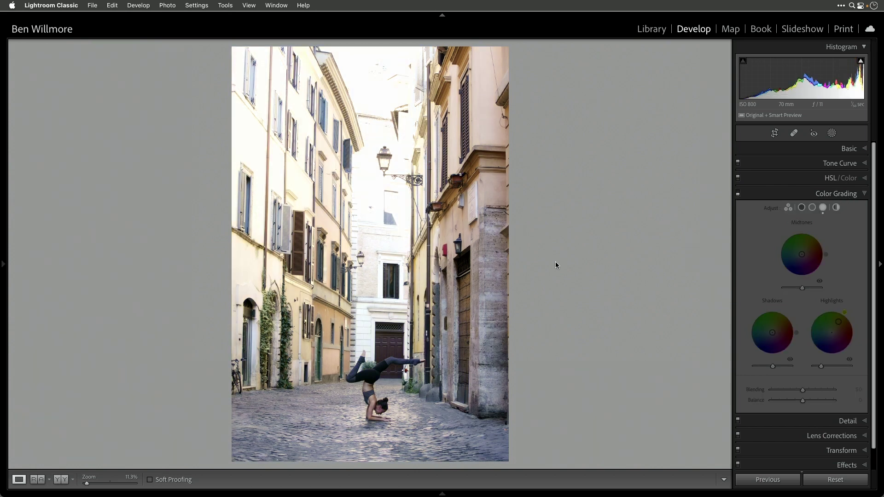
Set Highlights to -43 on the second Rome street exposure and bring up the third, darkest exposure.
key("Right")
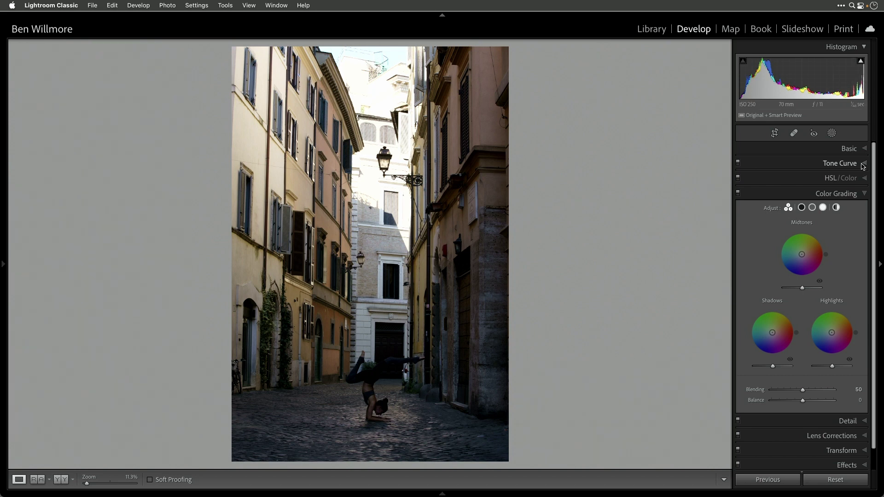
left_click(850, 149)
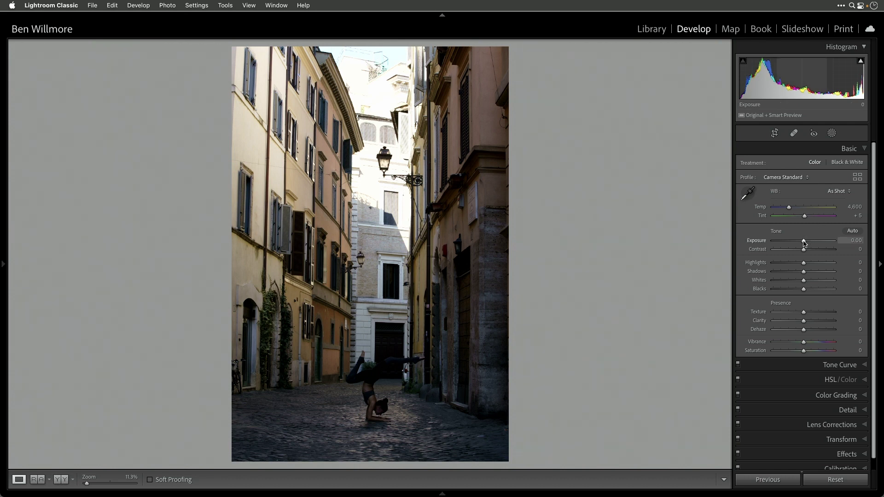
left_click_drag(804, 264, 790, 266)
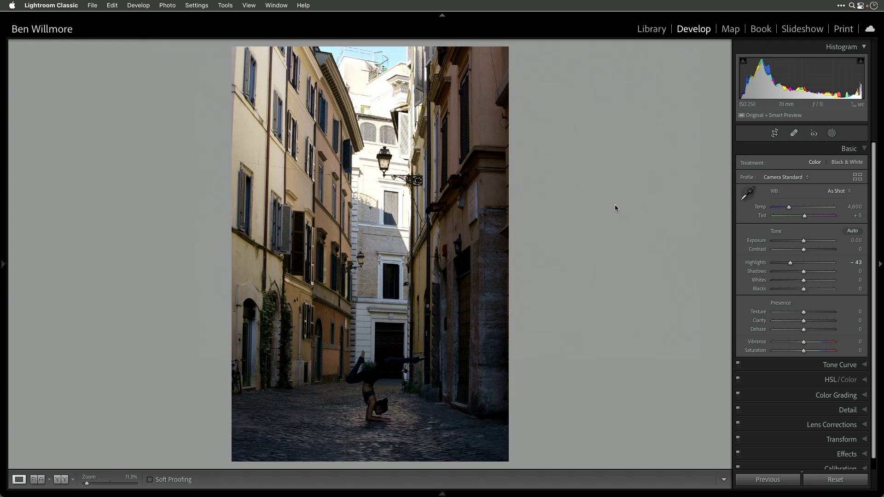
key("Right")
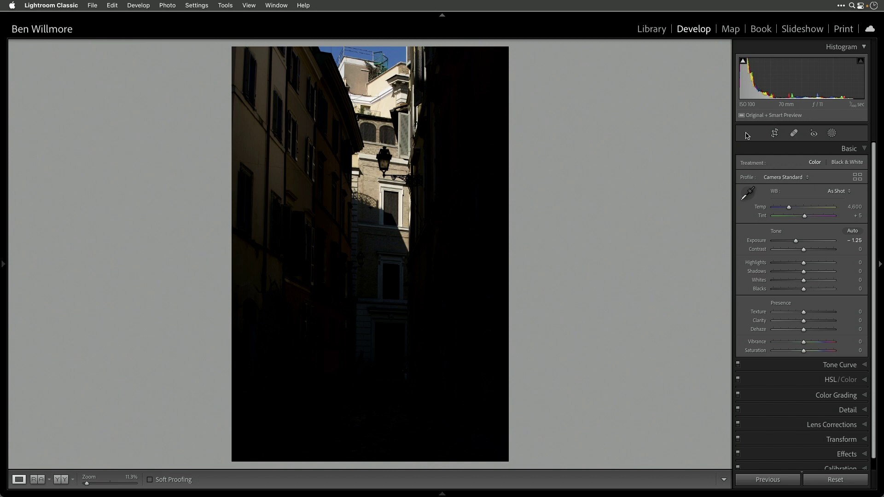
Open the color gradients image and sample the neutral gray middle of the pastel gradient with the white balance eyedropper.
mouse_move(444, 495)
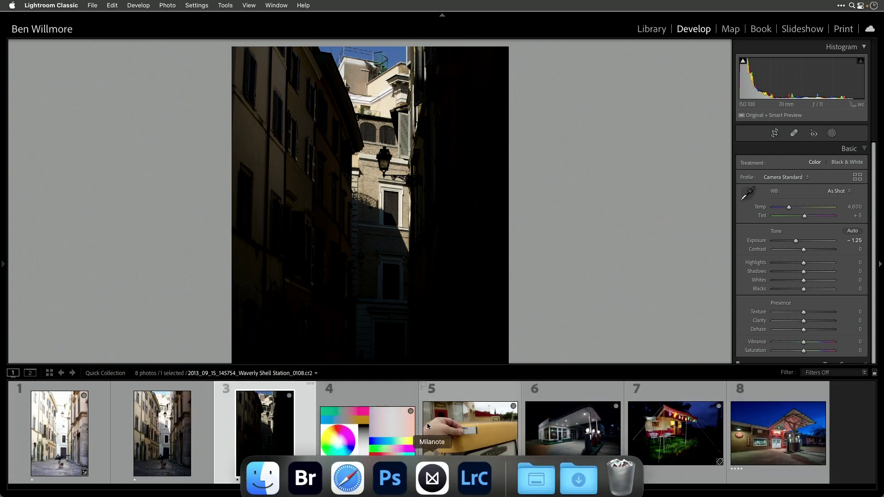
left_click(364, 423)
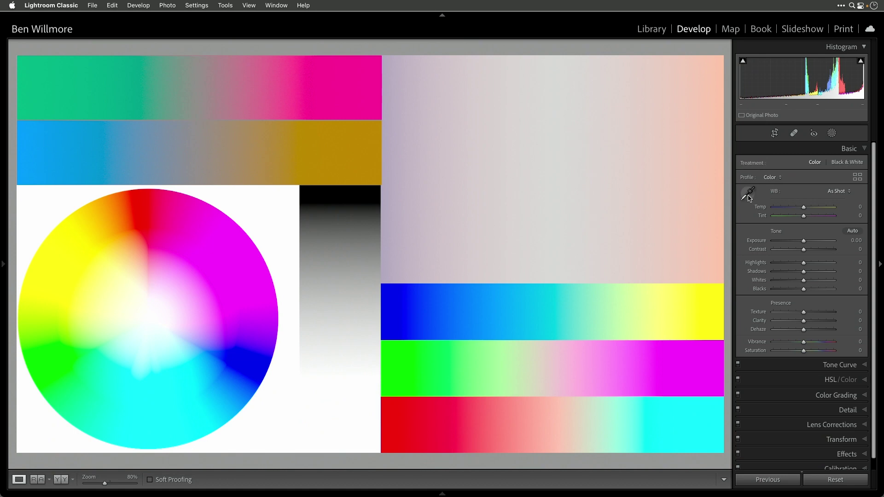
left_click(748, 196)
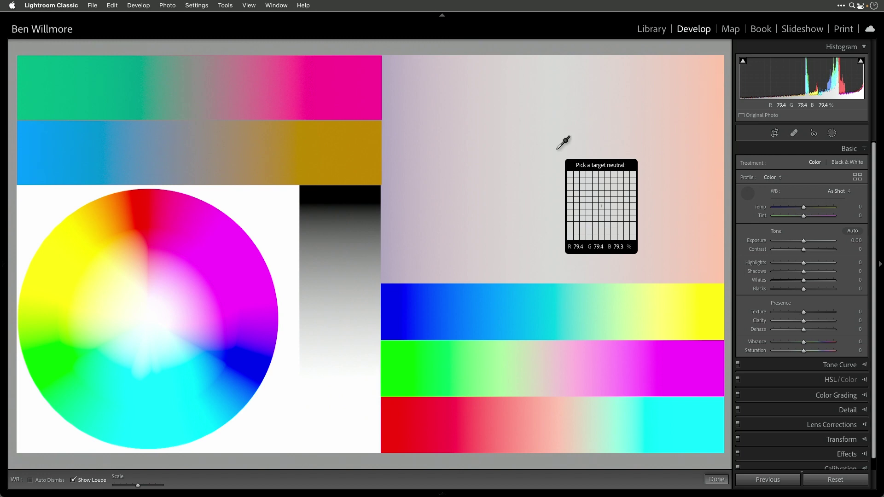
left_click(557, 148)
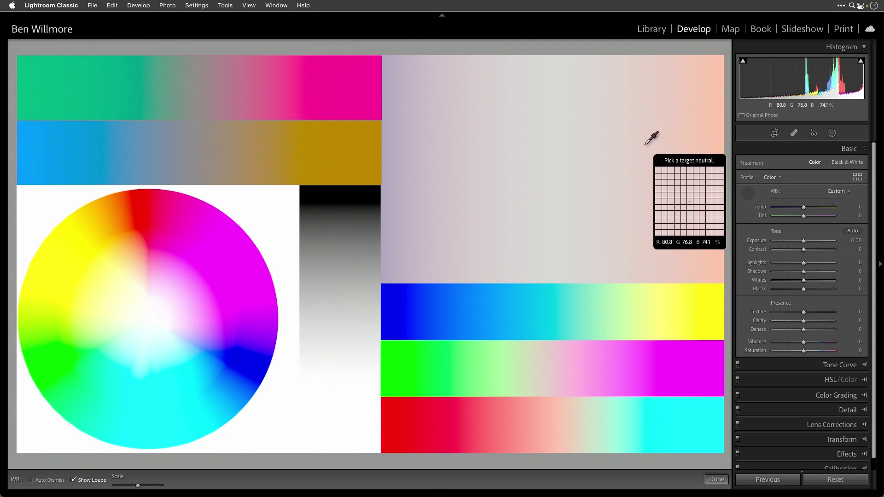
Sample the pastel gradient's peach side and two spots on its purple side as white balance targets.
left_click(645, 145)
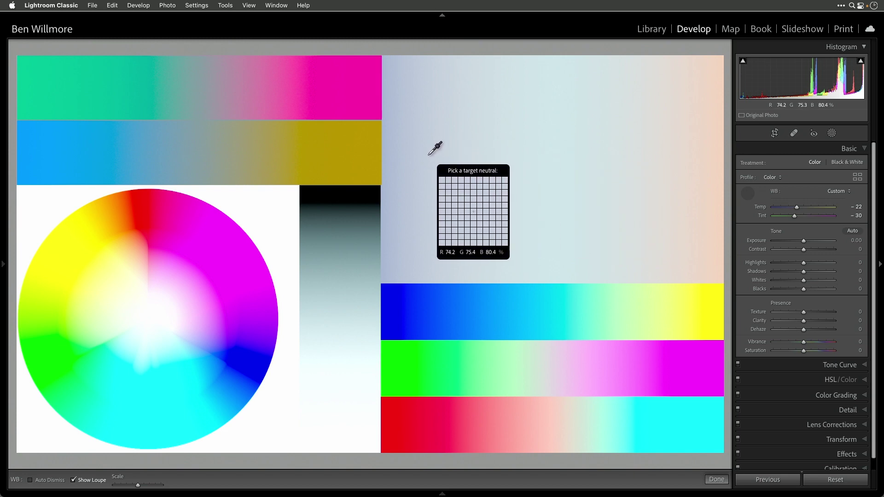
left_click(429, 155)
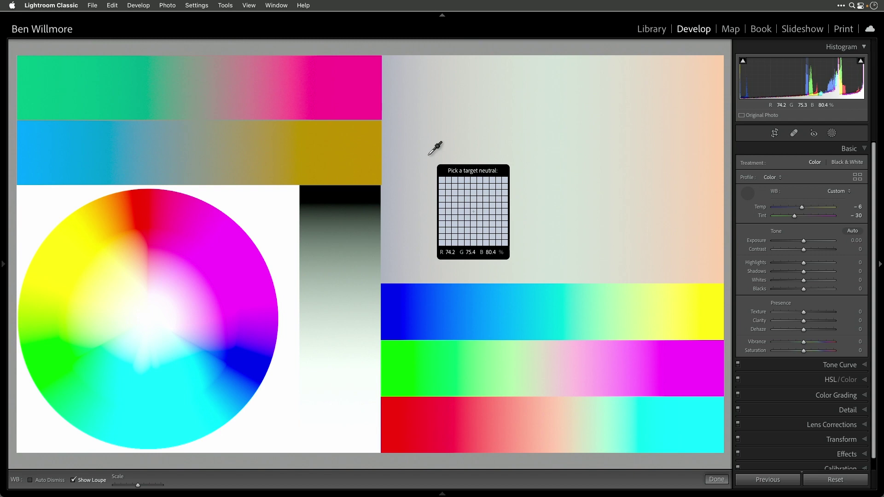
left_click(415, 155)
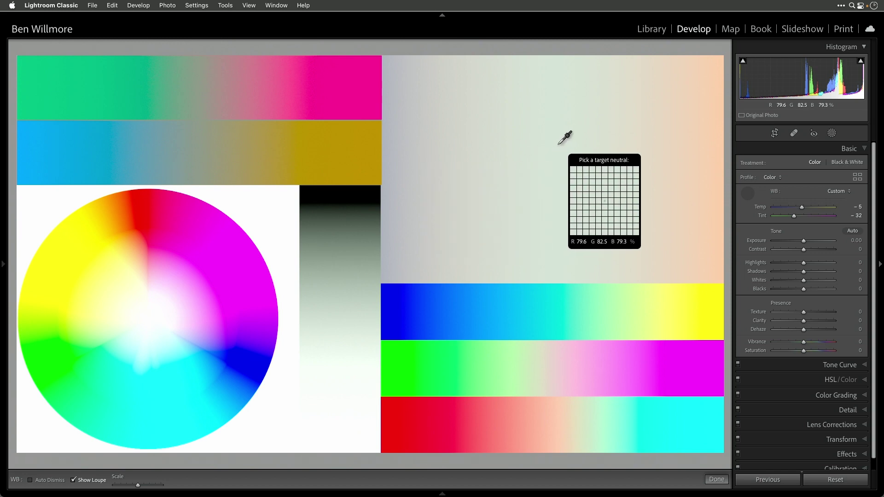
Sample the middle of the pastel gradient as the white balance target to return it to neutral.
left_click(558, 142)
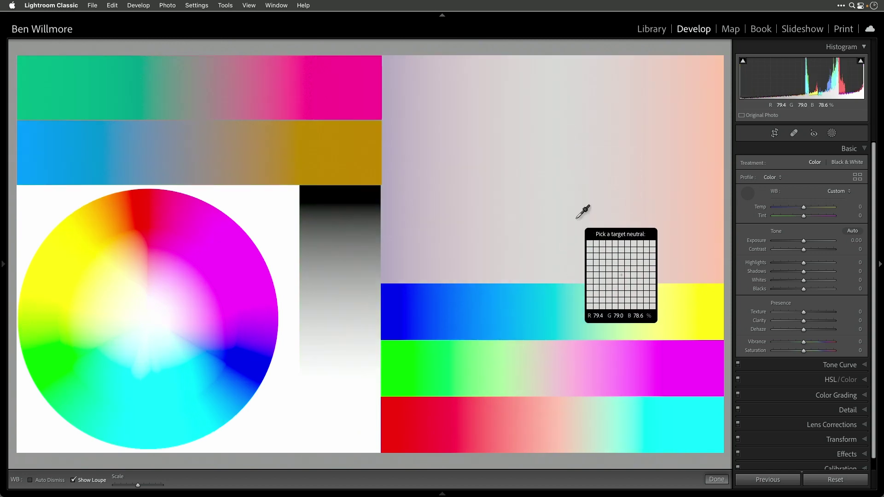
Open the Abbeville Standard Station photo in Develop and sample the white doors, then the white window frame, as white balance targets.
key("g")
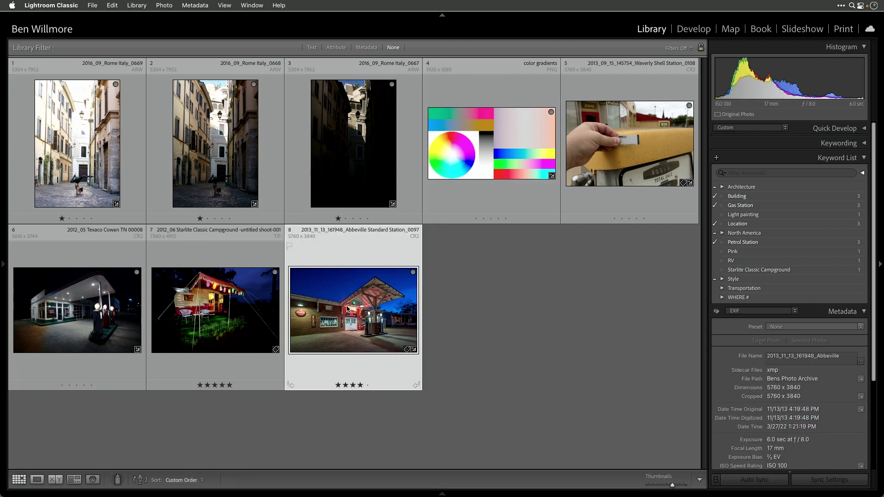
key("d")
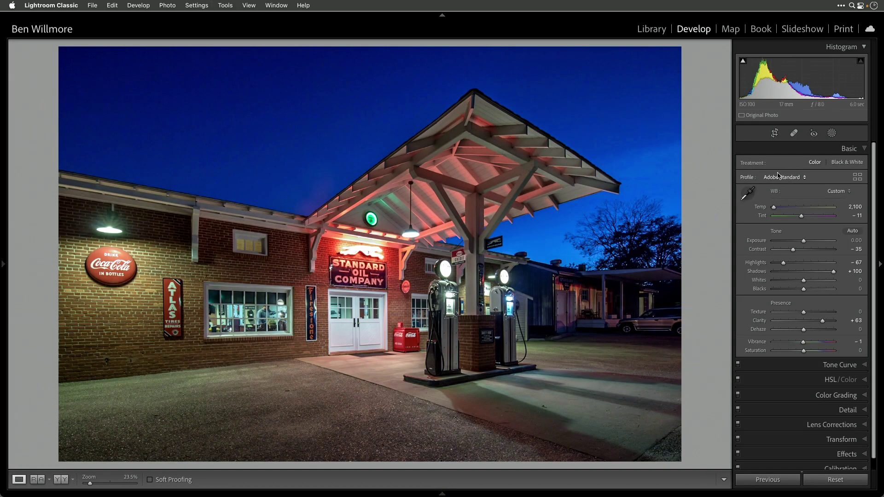
left_click(748, 193)
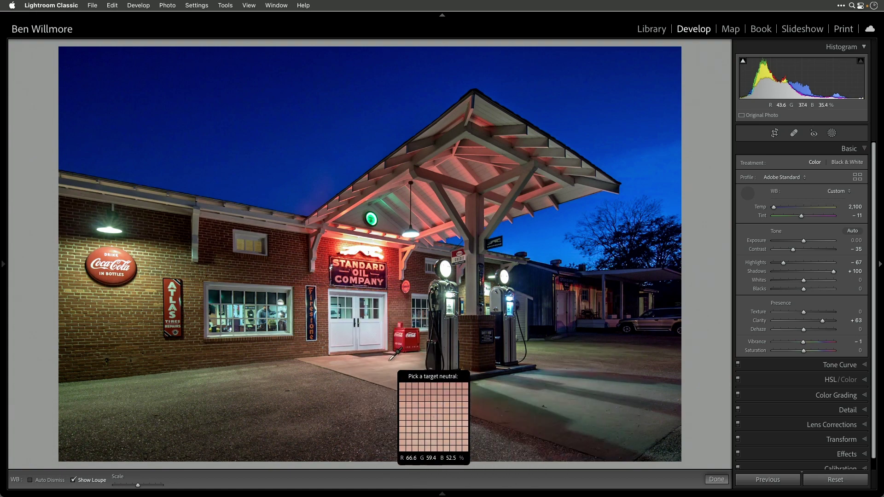
left_click(346, 326)
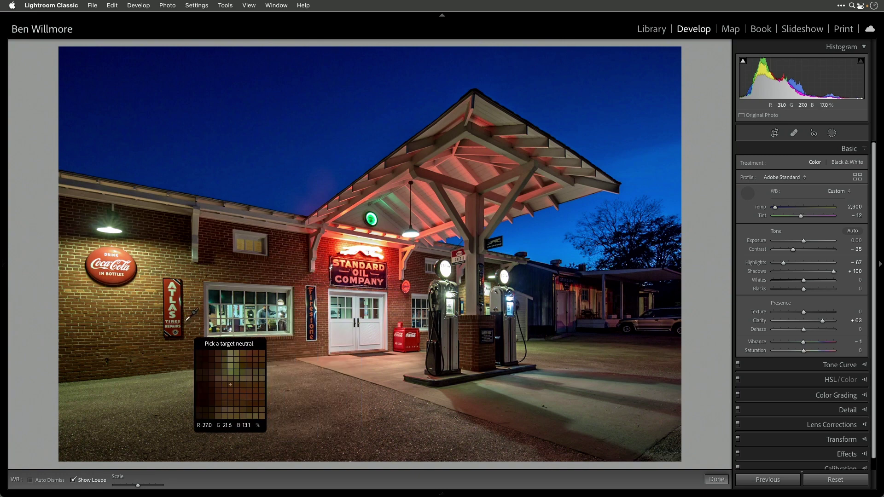
left_click(219, 286)
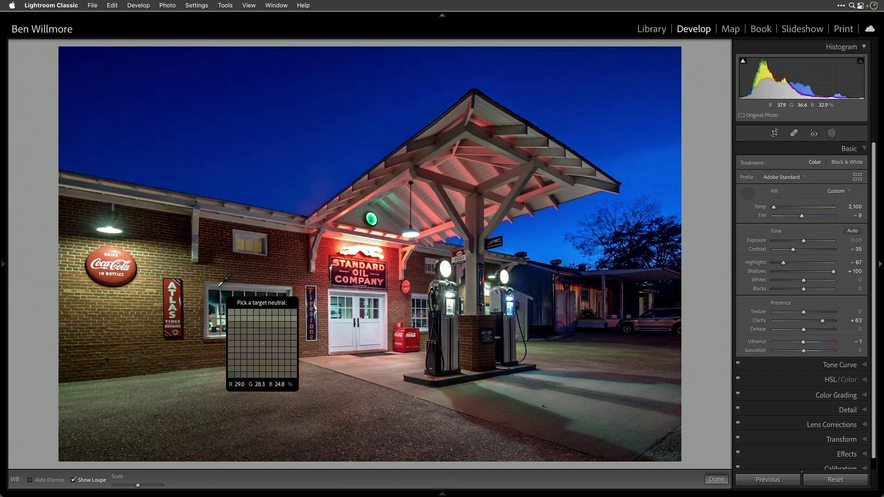